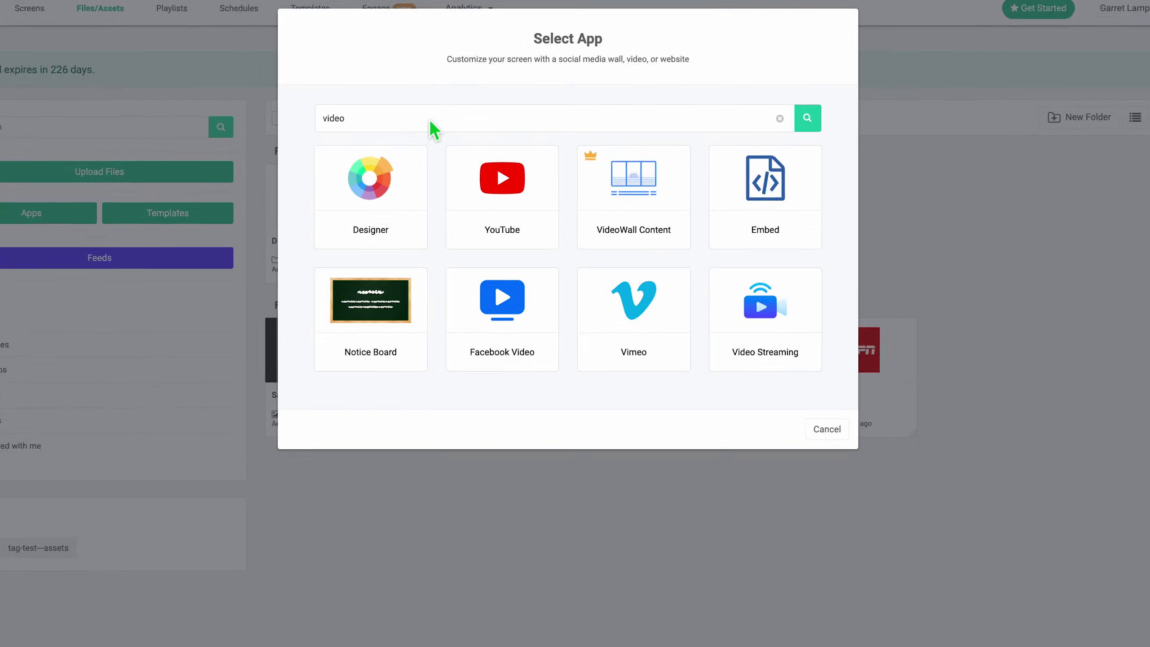
Pick the three-screen 3x1 layout for the new VideoWall Content.
left_click(636, 257)
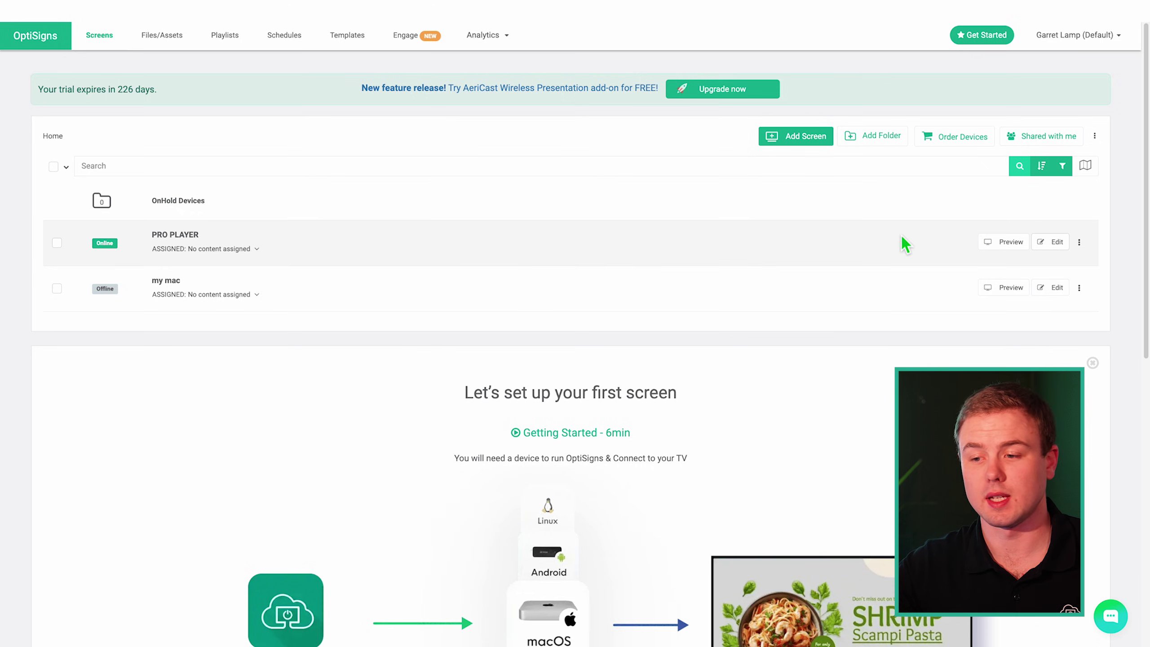
Activate Video Wall in PRO PLAYER's advanced settings, retrying after the screen-limit warning.
left_click(1058, 251)
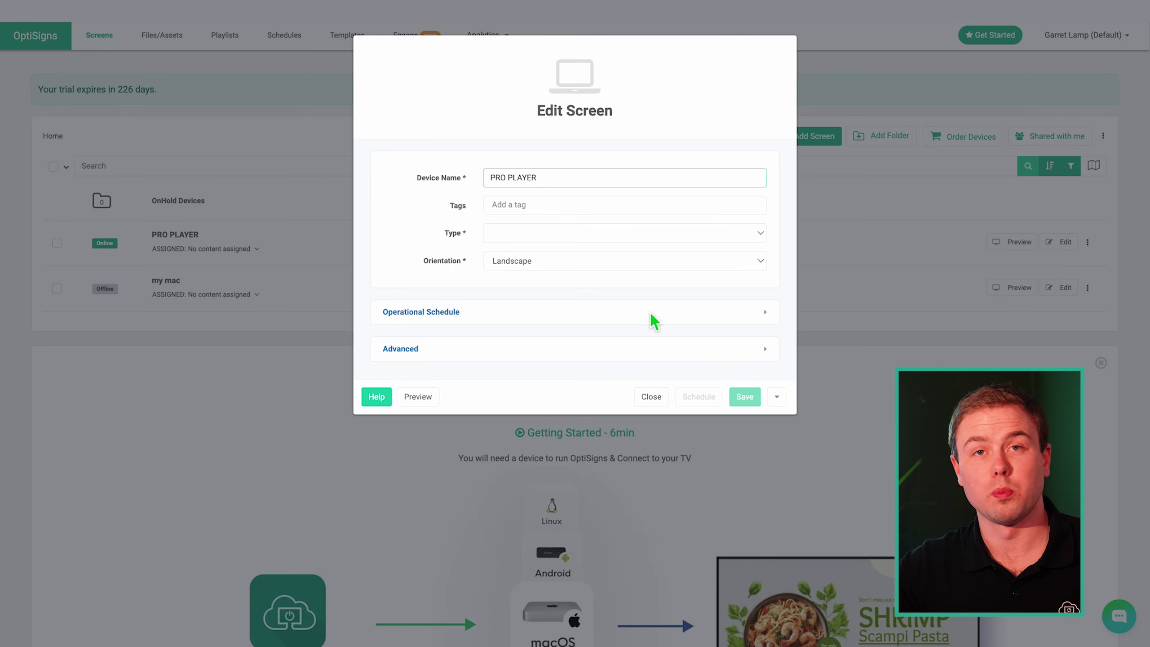
left_click(765, 351)
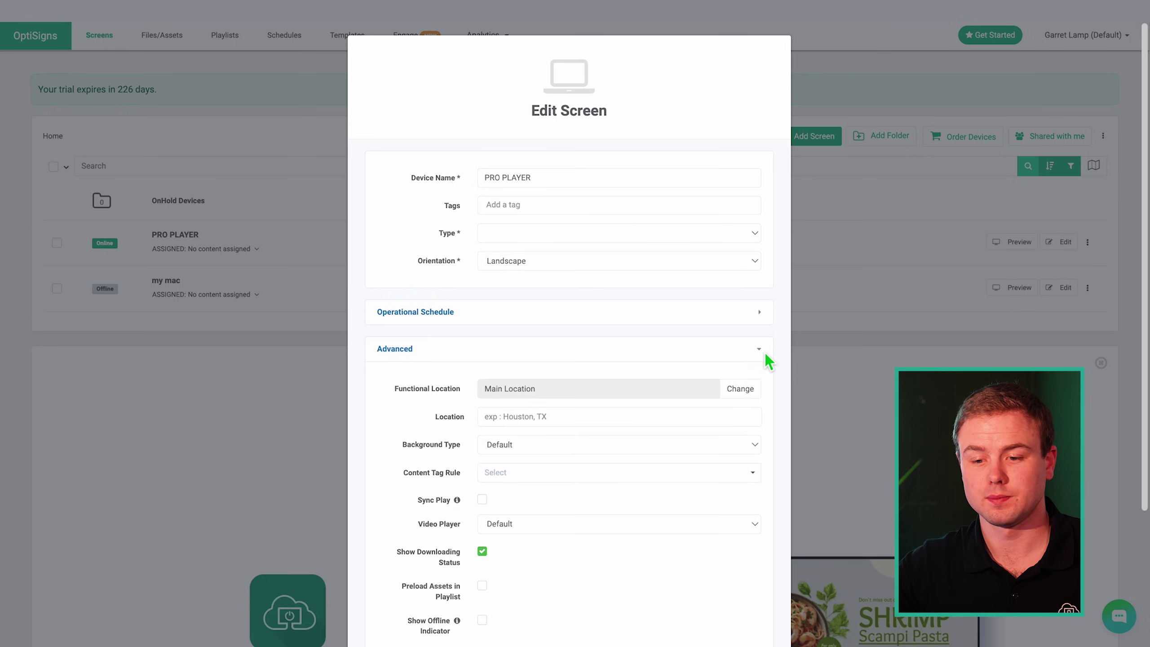
scroll(579, 332, "down", 2)
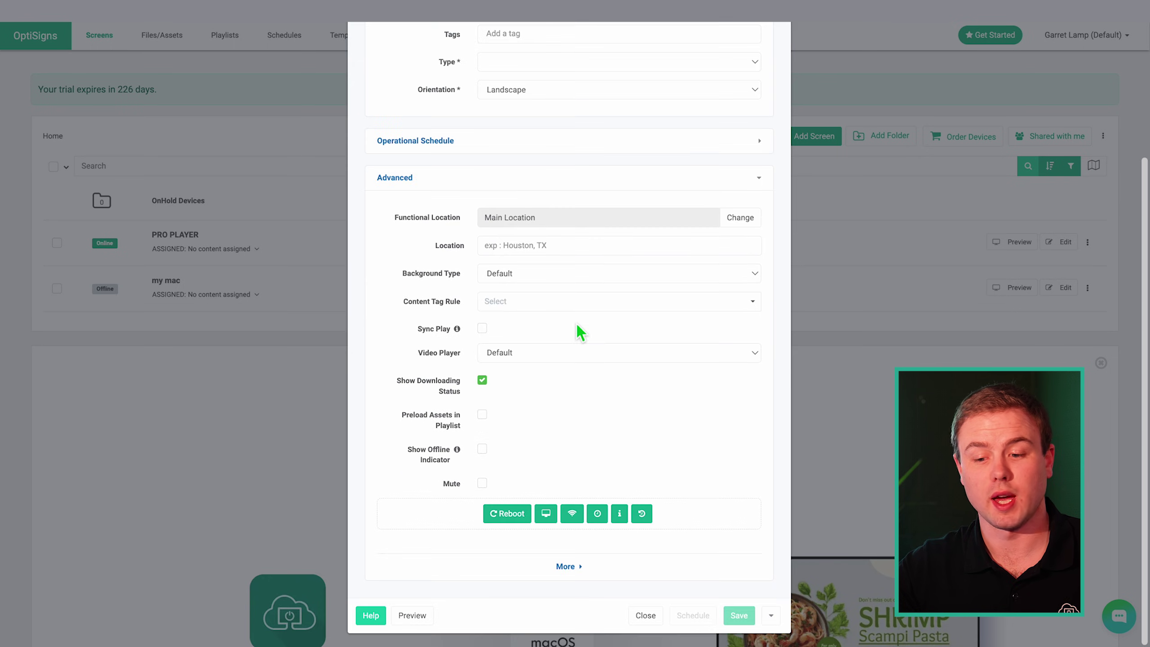
left_click(578, 566)
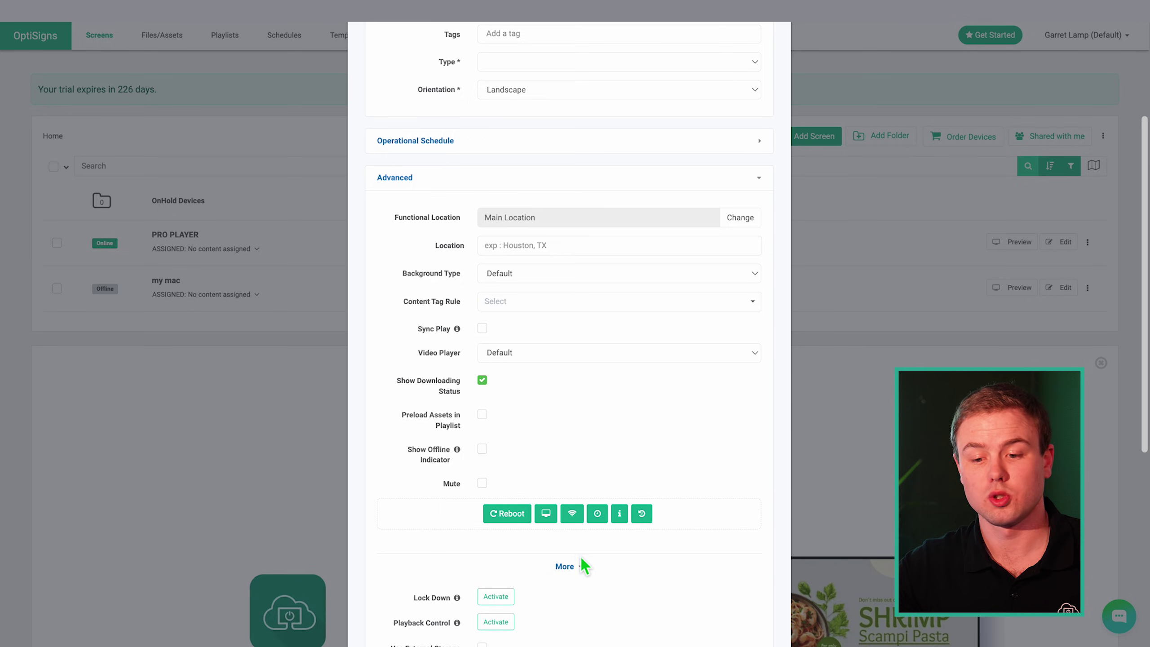
scroll(578, 412, "down", 1)
scroll(576, 418, "down", 3)
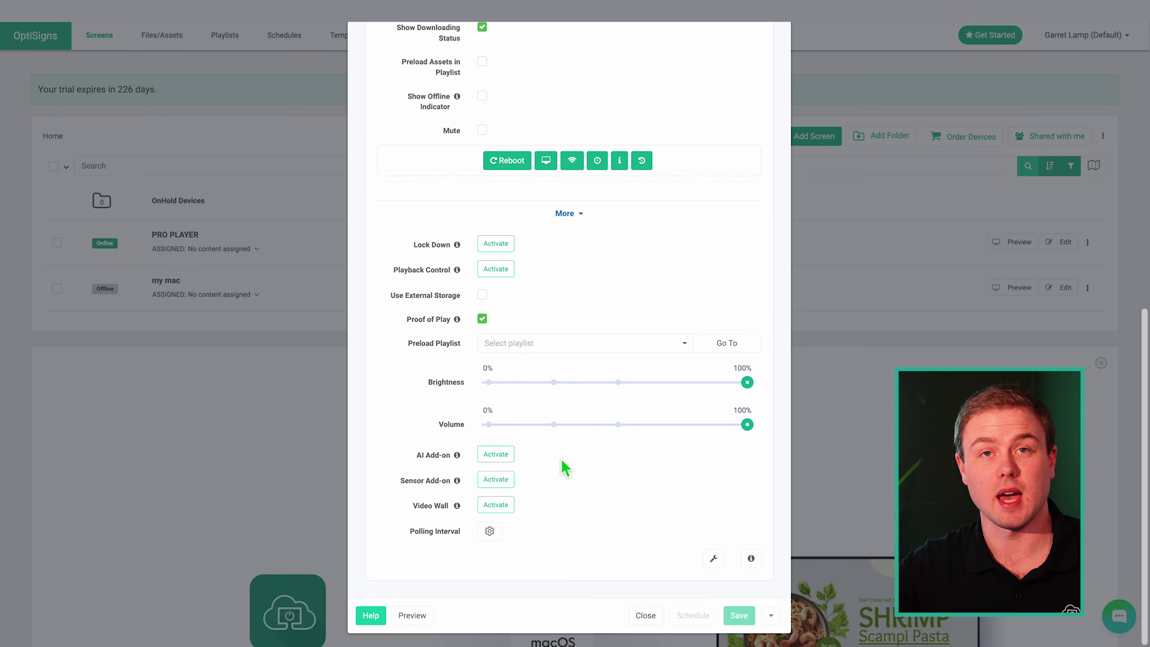
left_click(496, 505)
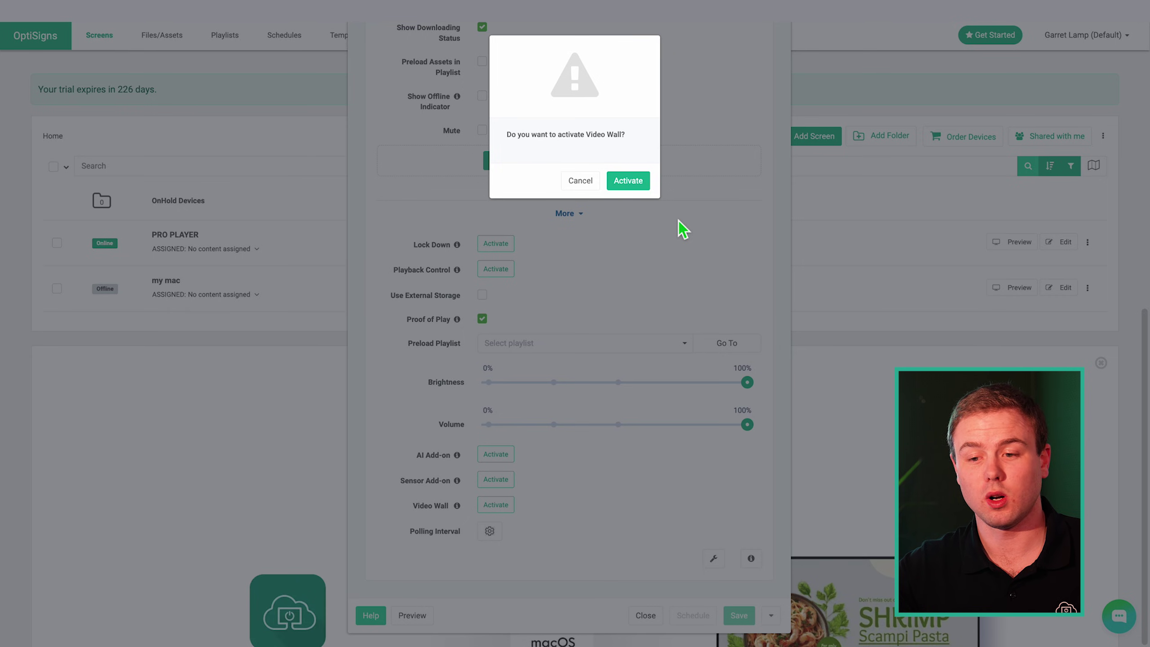
left_click(629, 182)
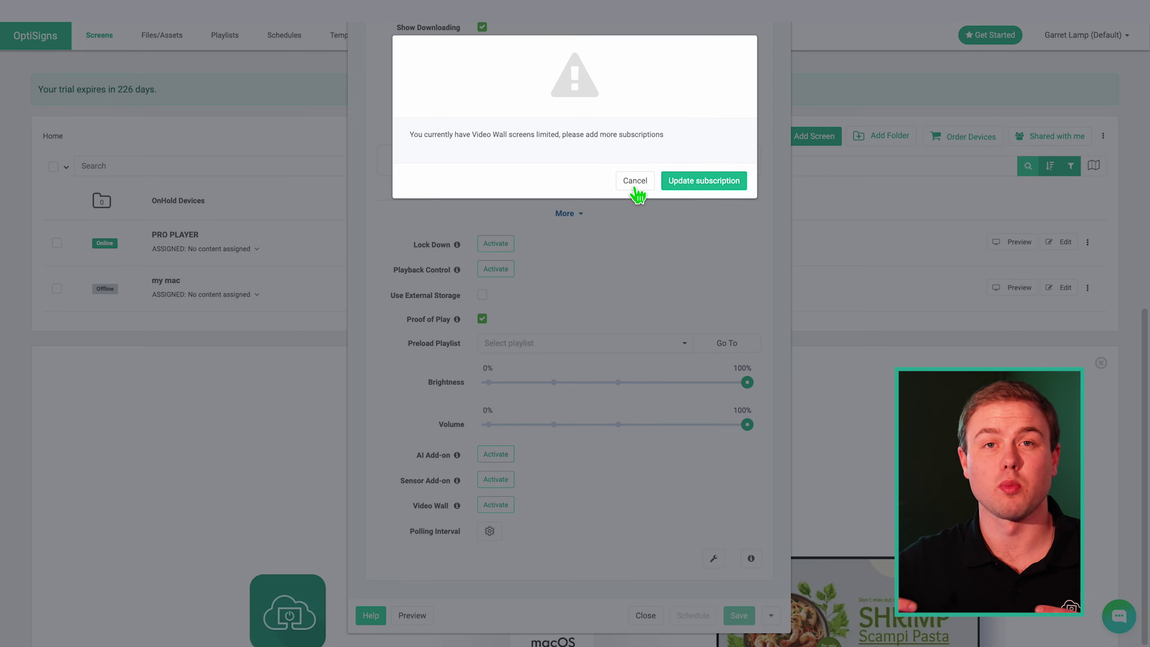
left_click(635, 183)
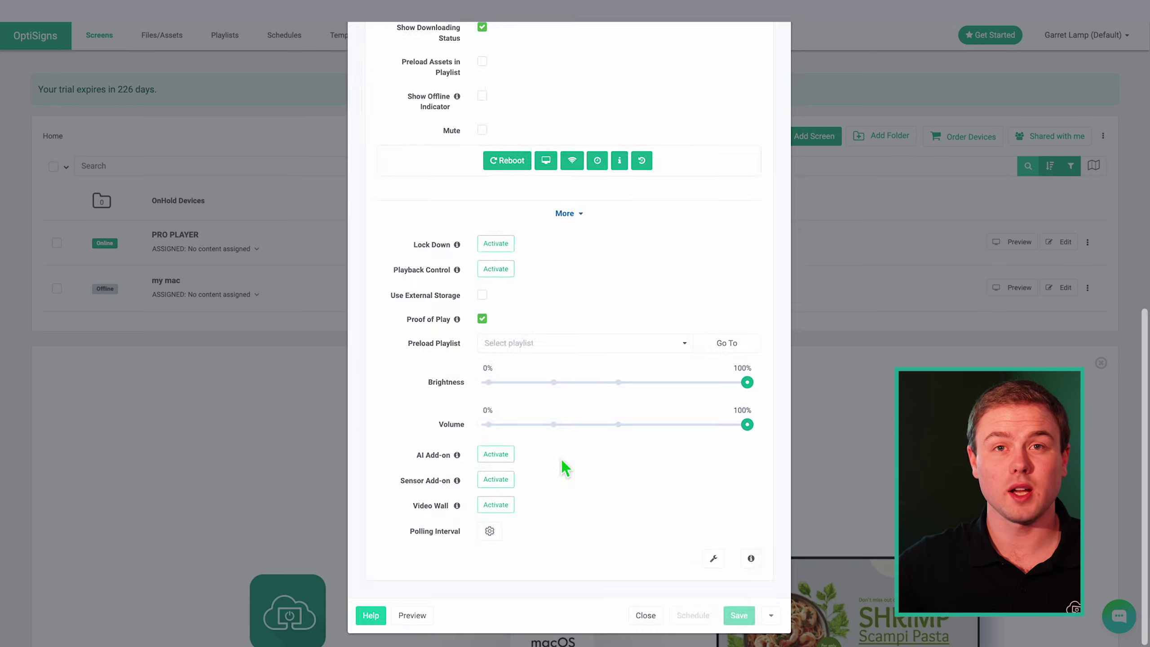
left_click(502, 508)
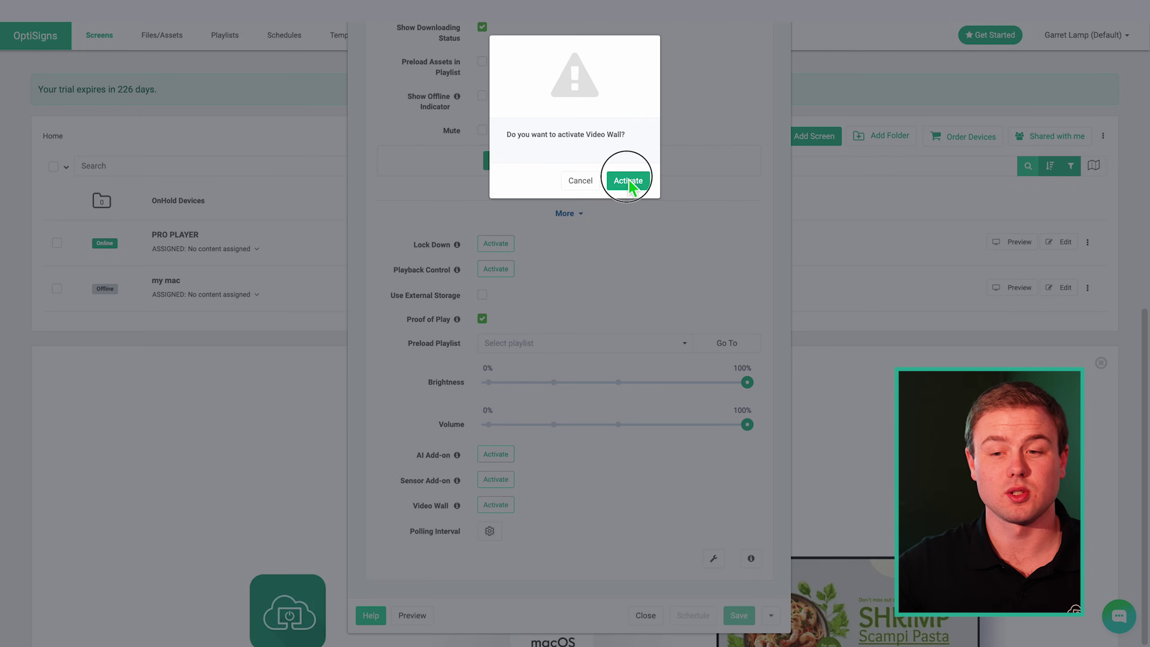
left_click(629, 182)
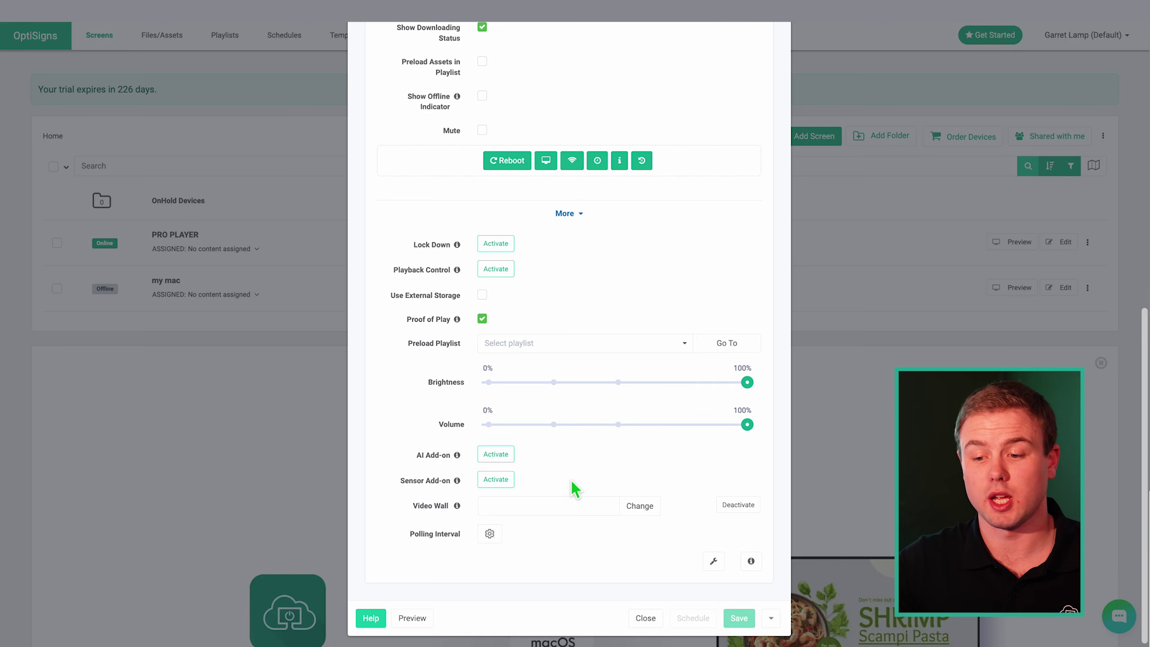
Apply the 3x1 - 5760x1080 template to PRO PLAYER and save the screen settings.
left_click(638, 507)
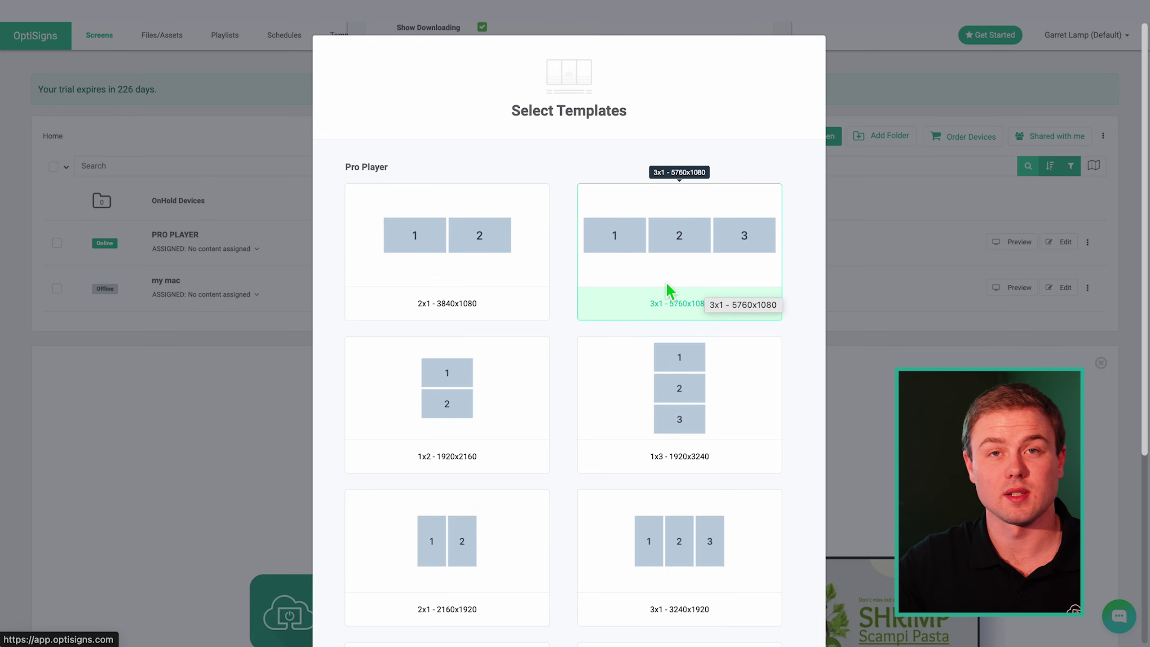
left_click(697, 216)
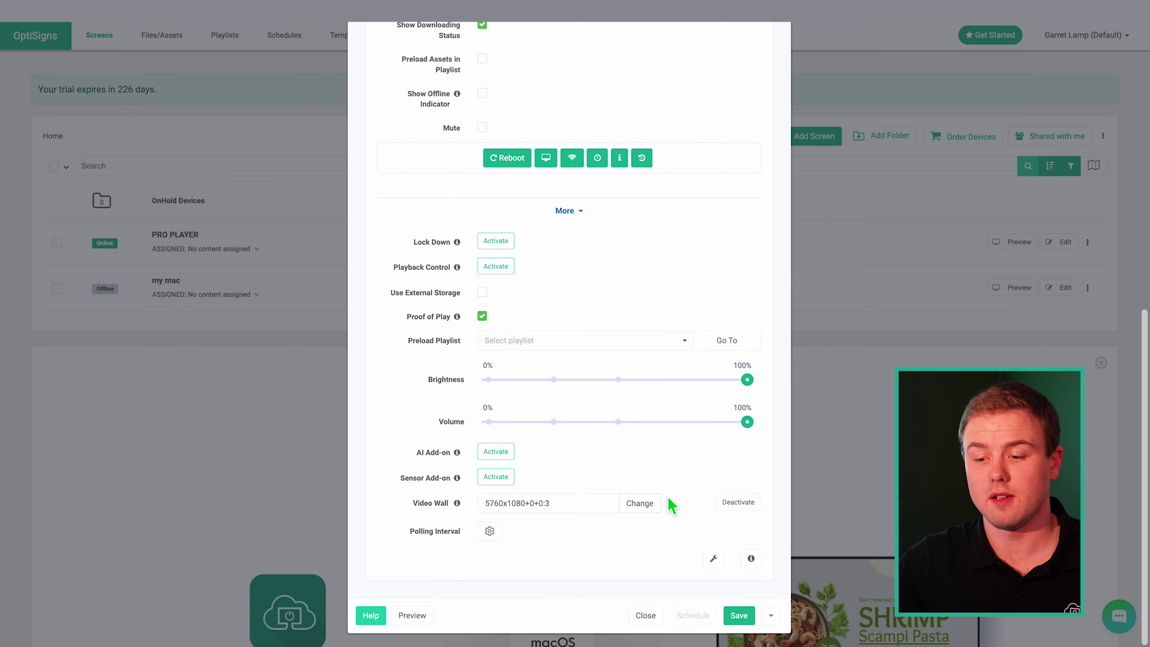
left_click(739, 616)
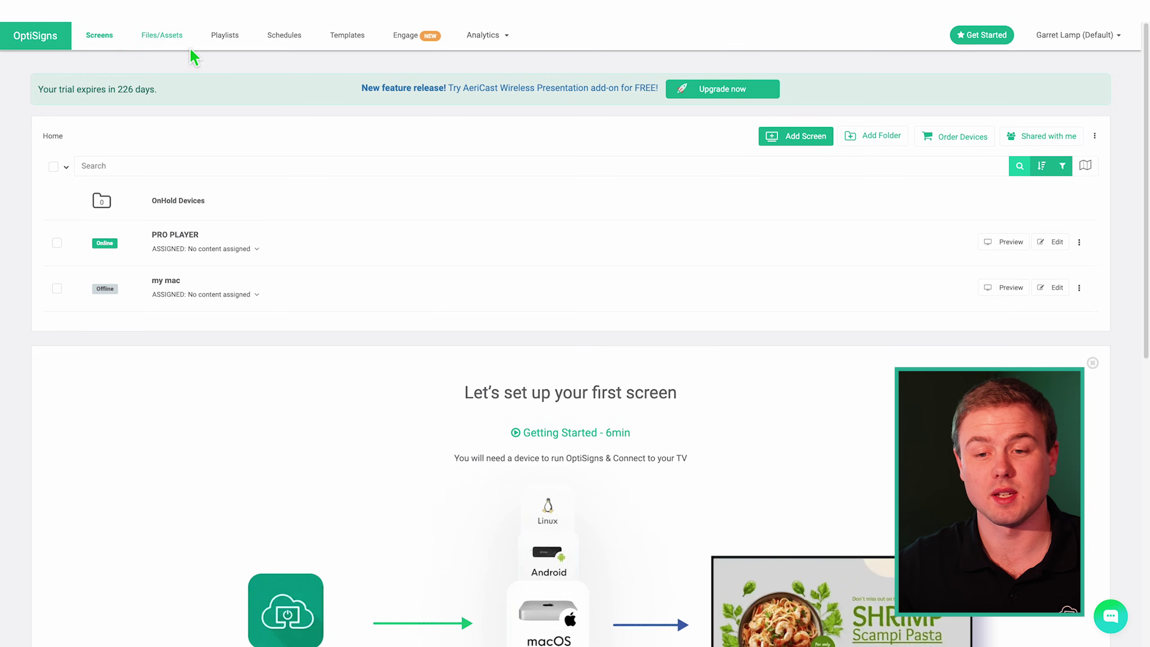
Create new 3x1 VideoWall Content from Apps and name it Products & Services 3x1.
left_click(177, 45)
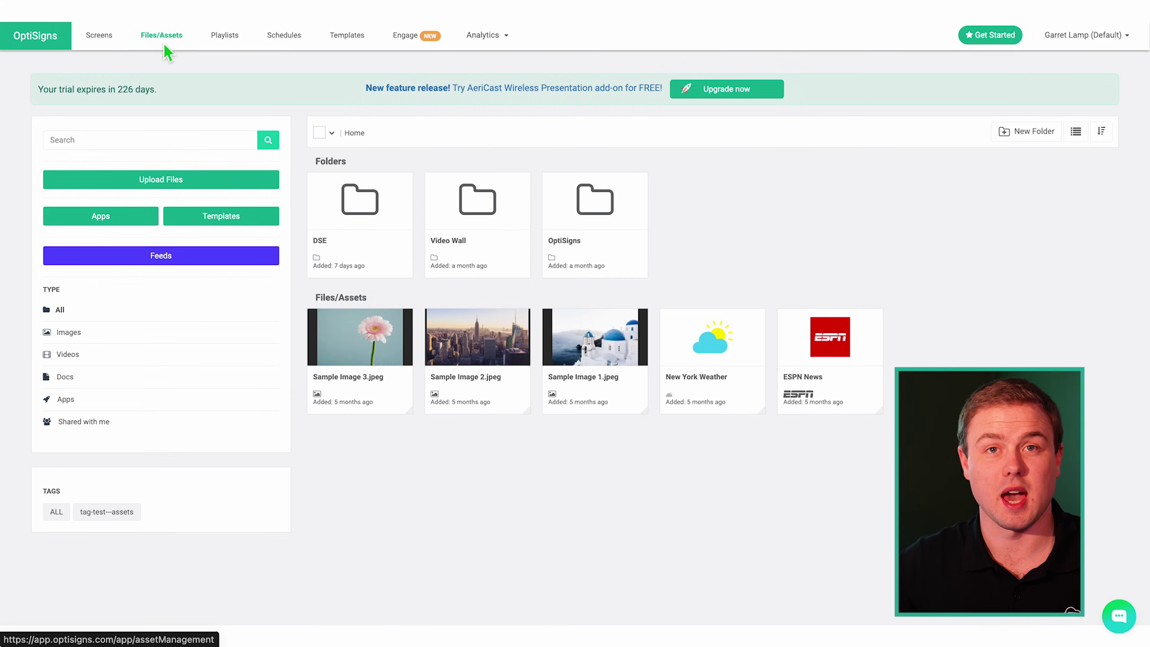
left_click(117, 216)
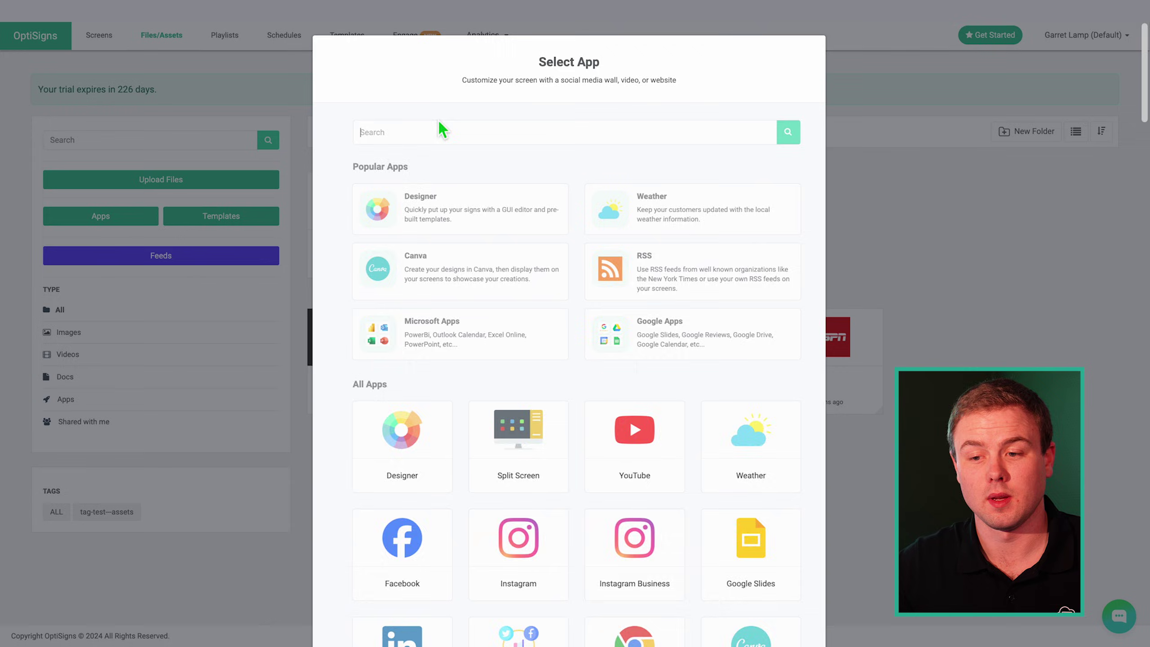
left_click(441, 130)
type("video")
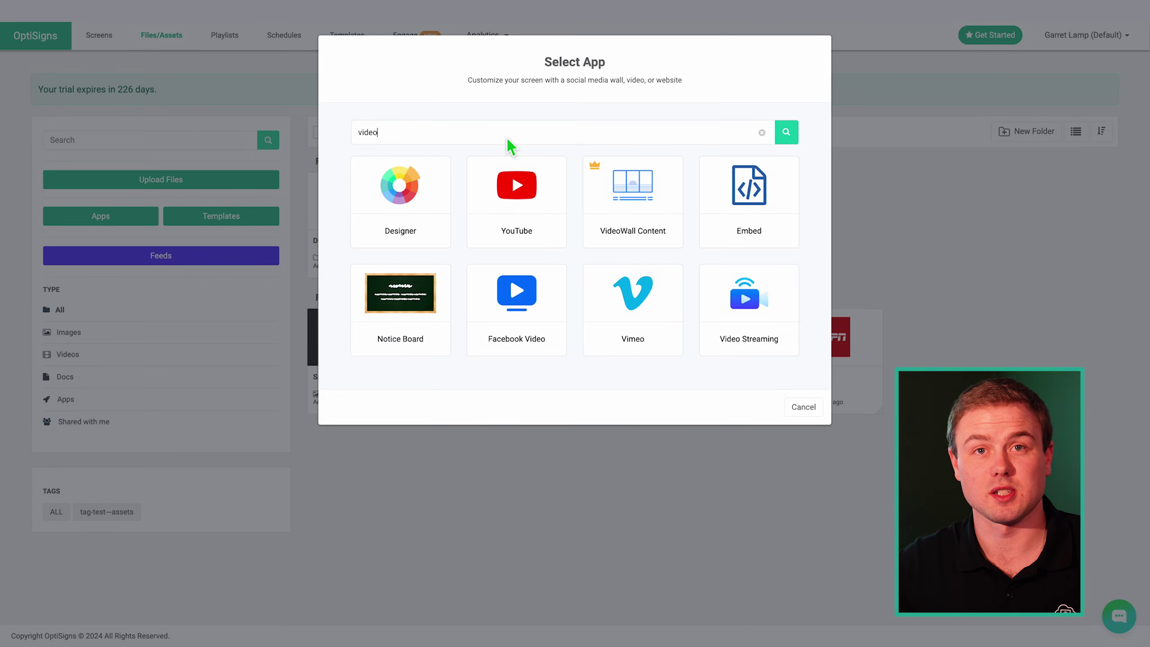
left_click(644, 205)
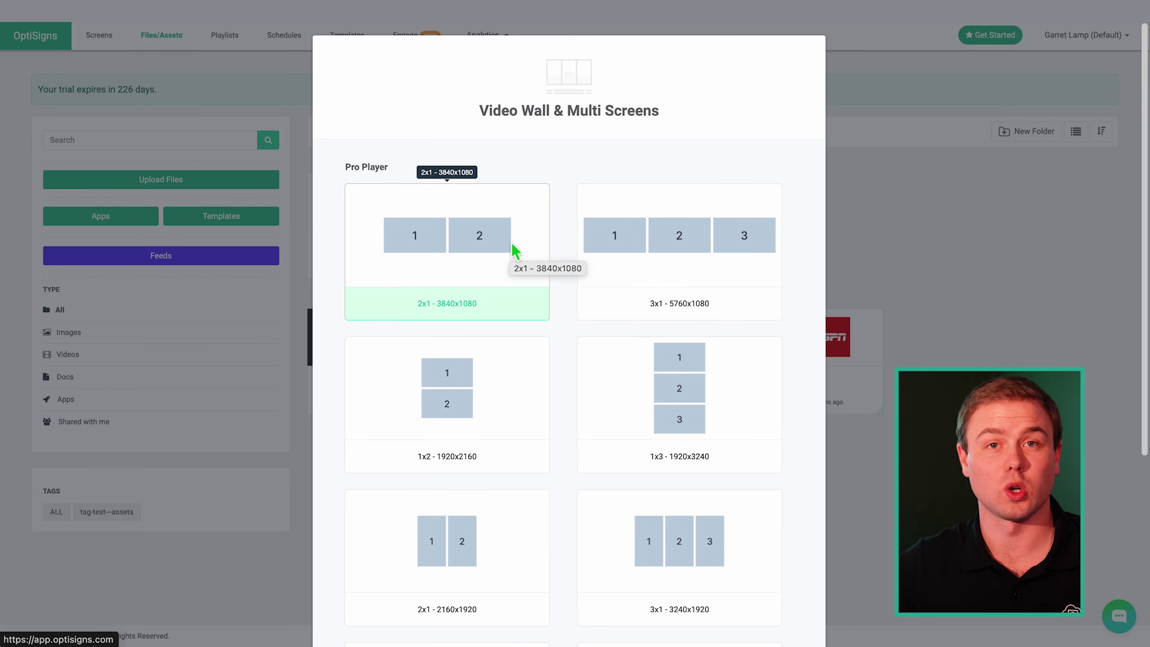
left_click(610, 244)
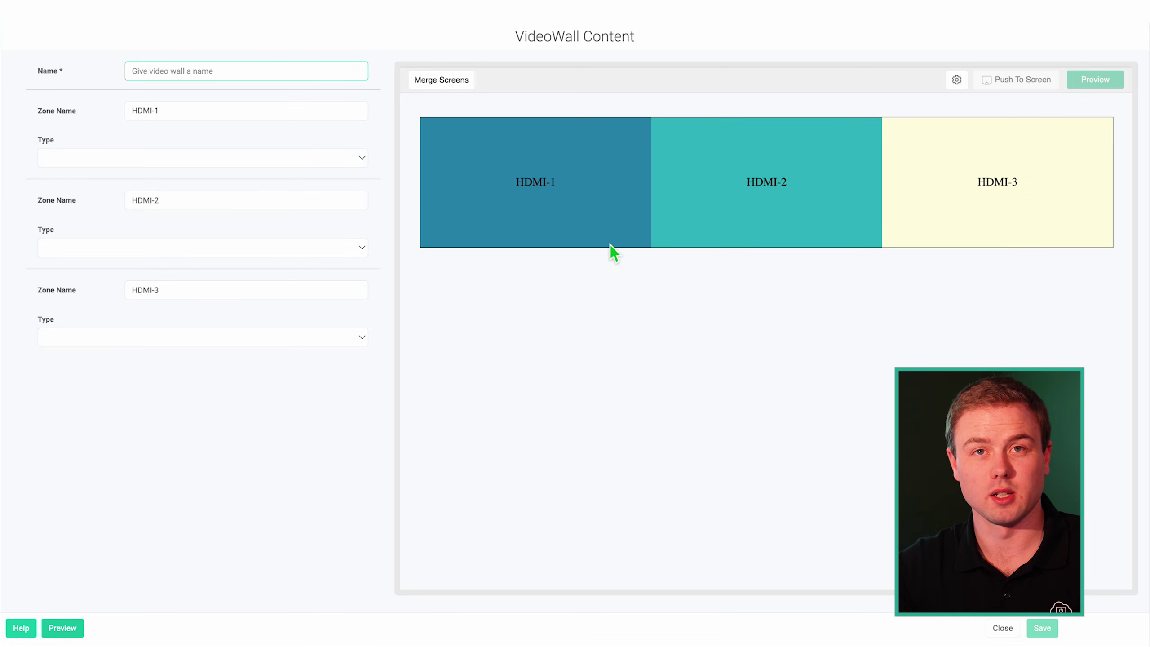
left_click(320, 70)
type("Products &")
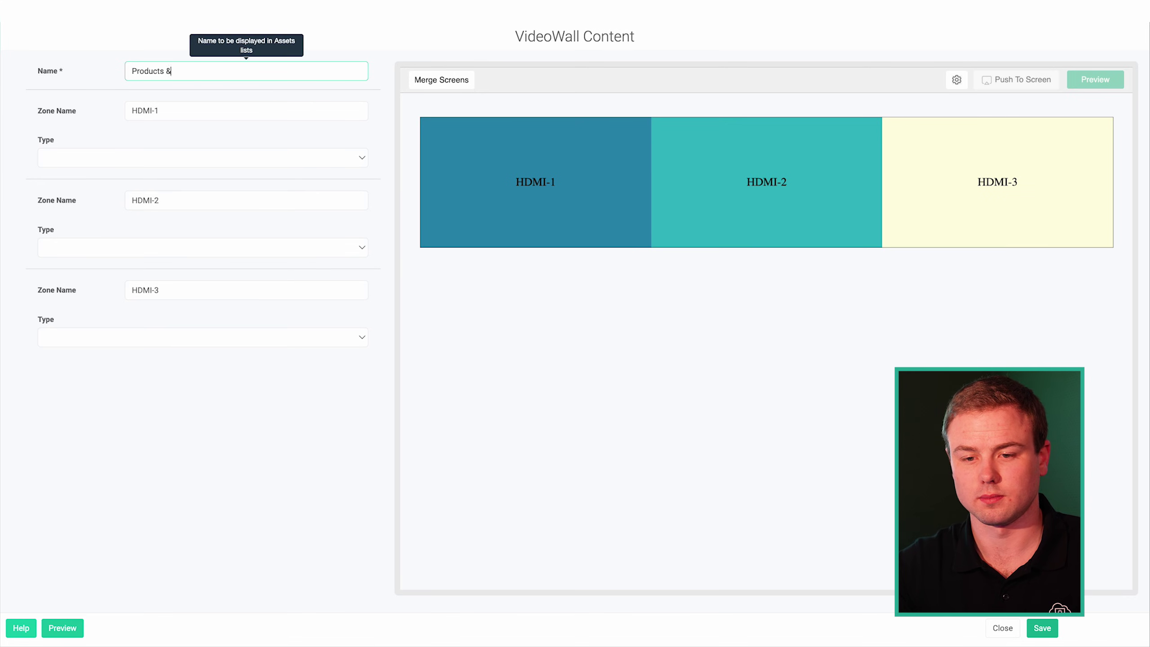
type(" Services 3x1")
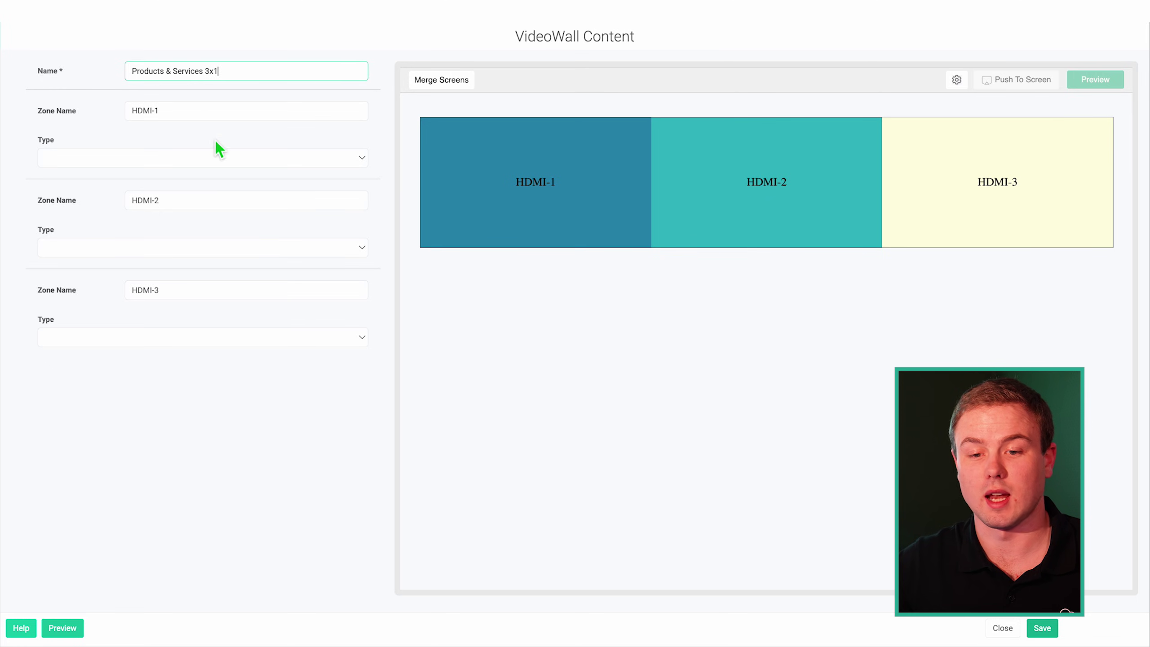
Set the first zone to the asset 1Products & Services from Video Wall > Products & Services.
left_click(176, 159)
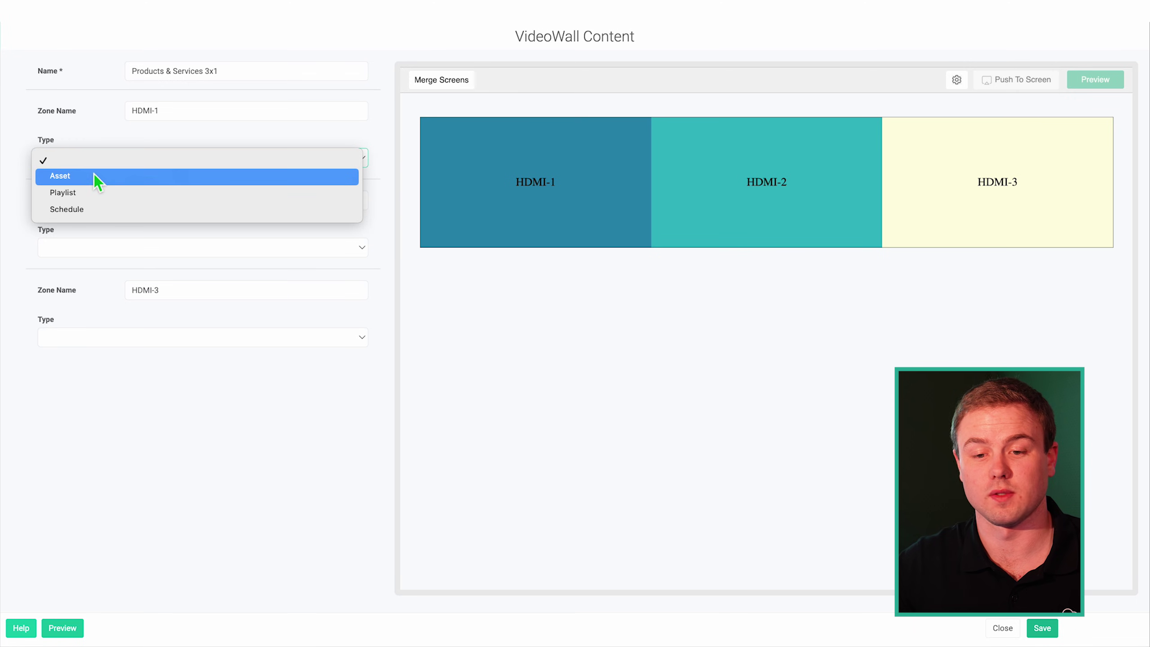
left_click(125, 182)
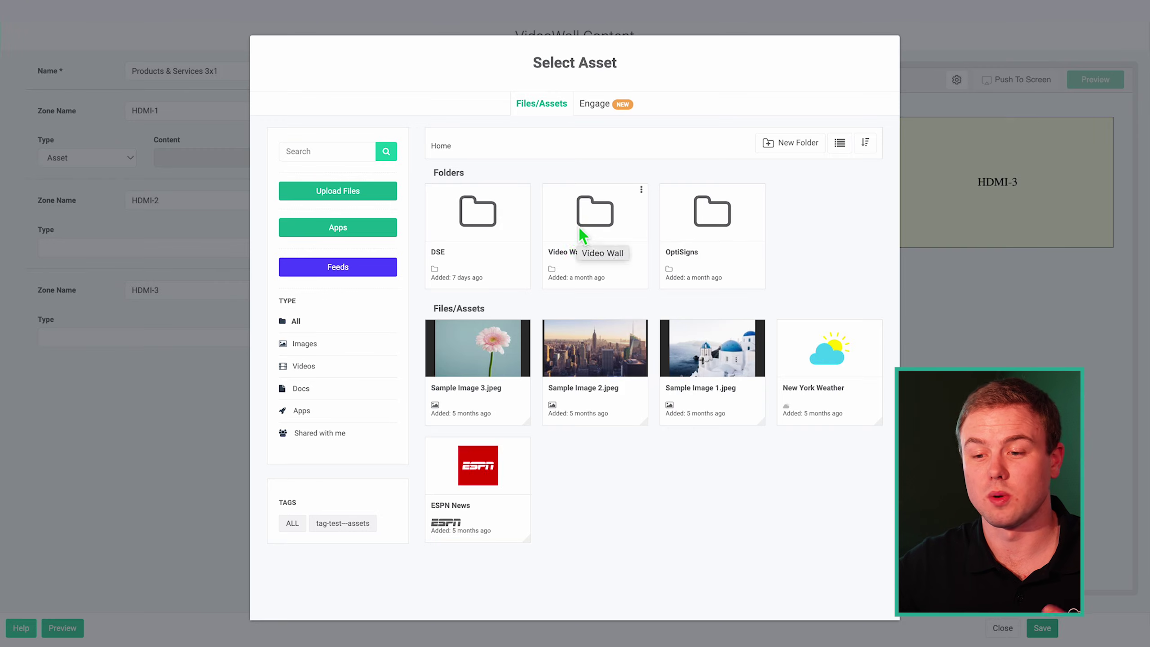
left_click(597, 221)
left_click(710, 225)
left_click(503, 235)
Assign 2Products & Services and 3Products & Services to the second and third zones.
left_click(710, 219)
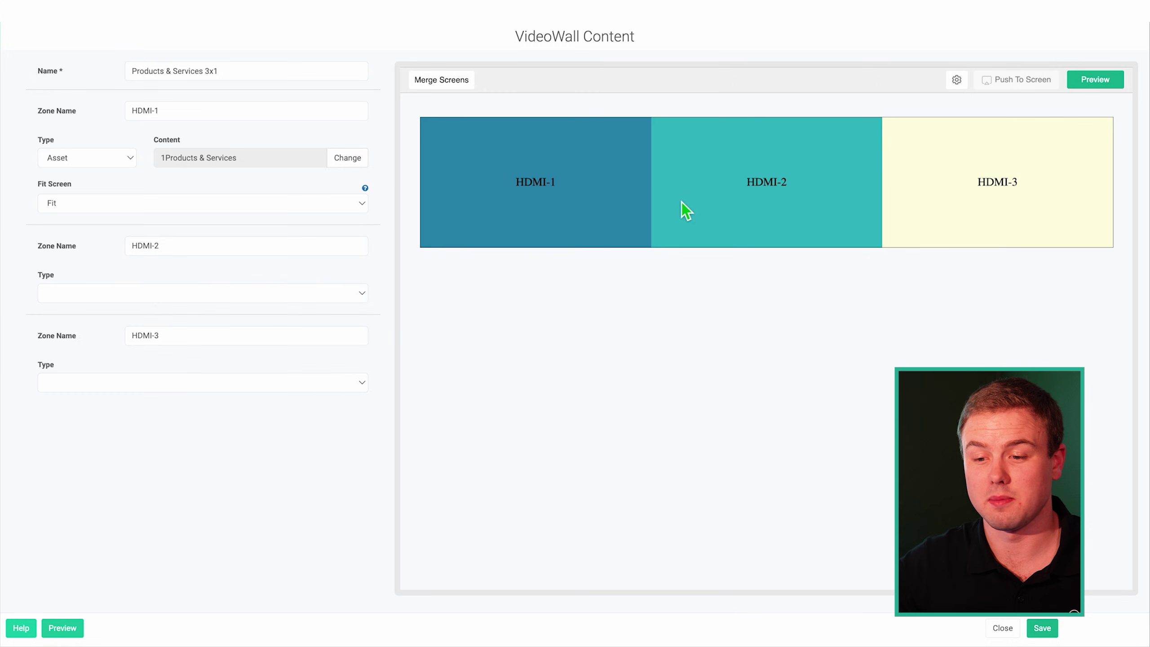
left_click(352, 288)
left_click(354, 304)
left_click(605, 216)
left_click(302, 428)
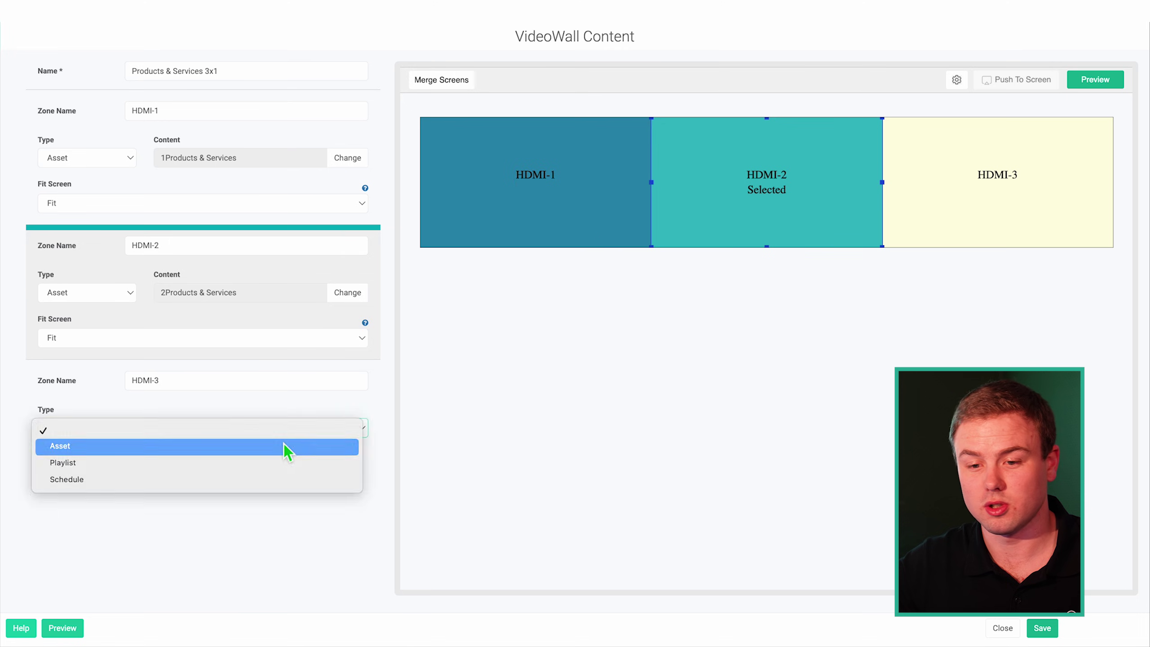
left_click(288, 449)
left_click(488, 216)
Rename the three zones to screen1, screen 2 and screen3.
double_click(173, 111)
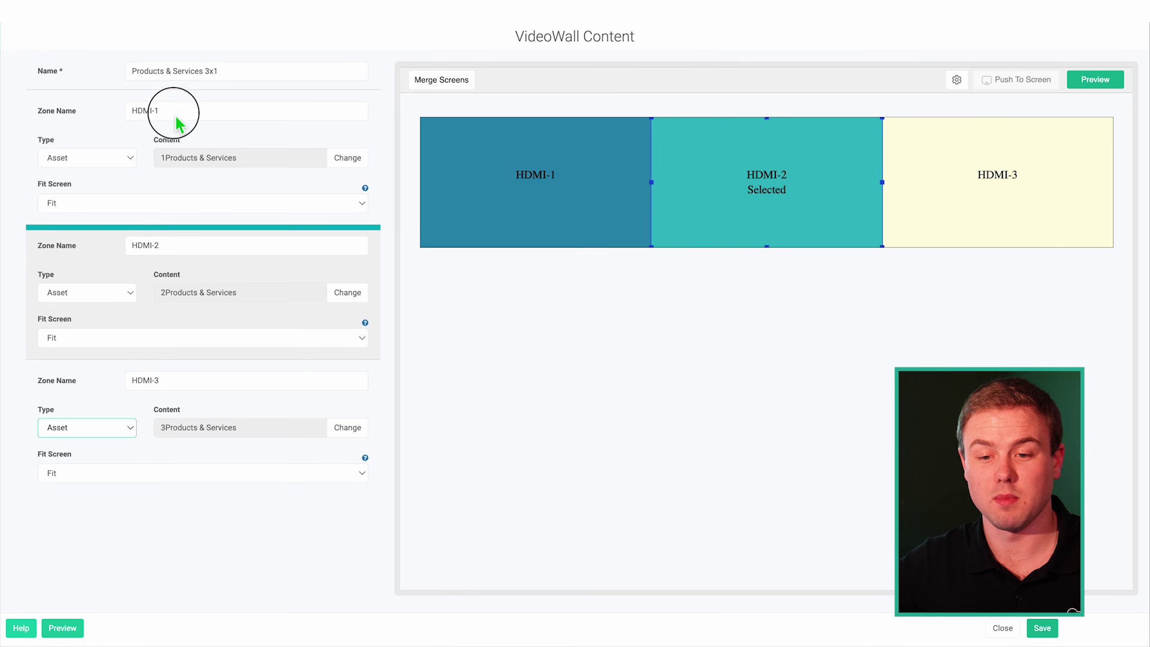
type("screen 1")
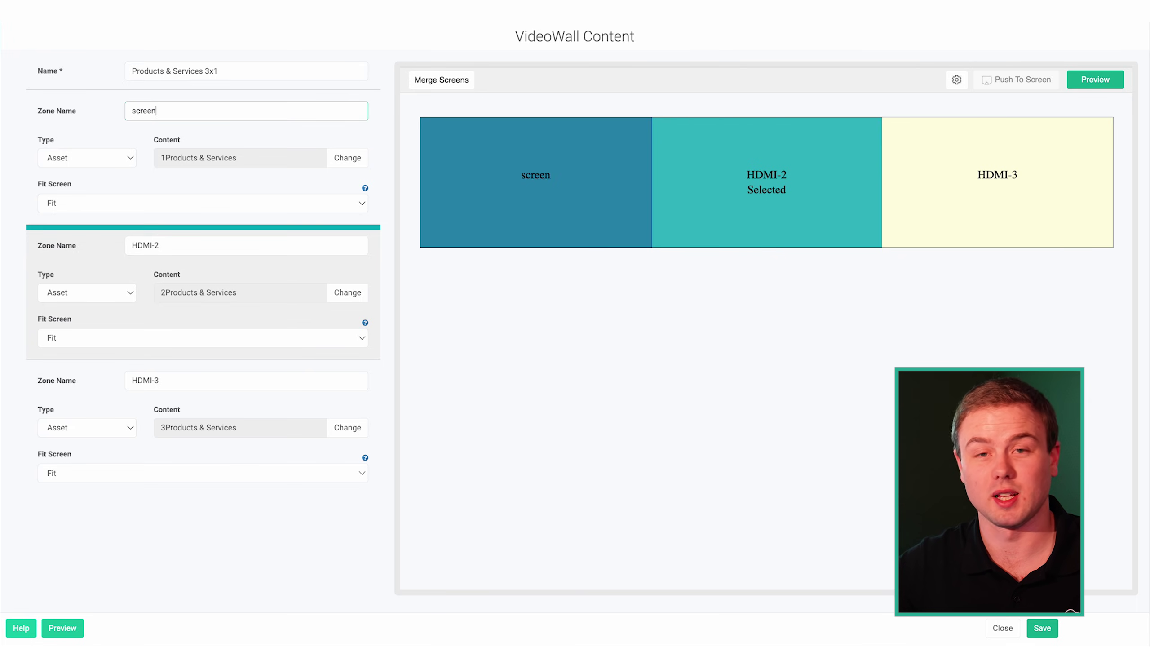
double_click(162, 248)
type("screen 2")
left_click(181, 380)
type("screen3")
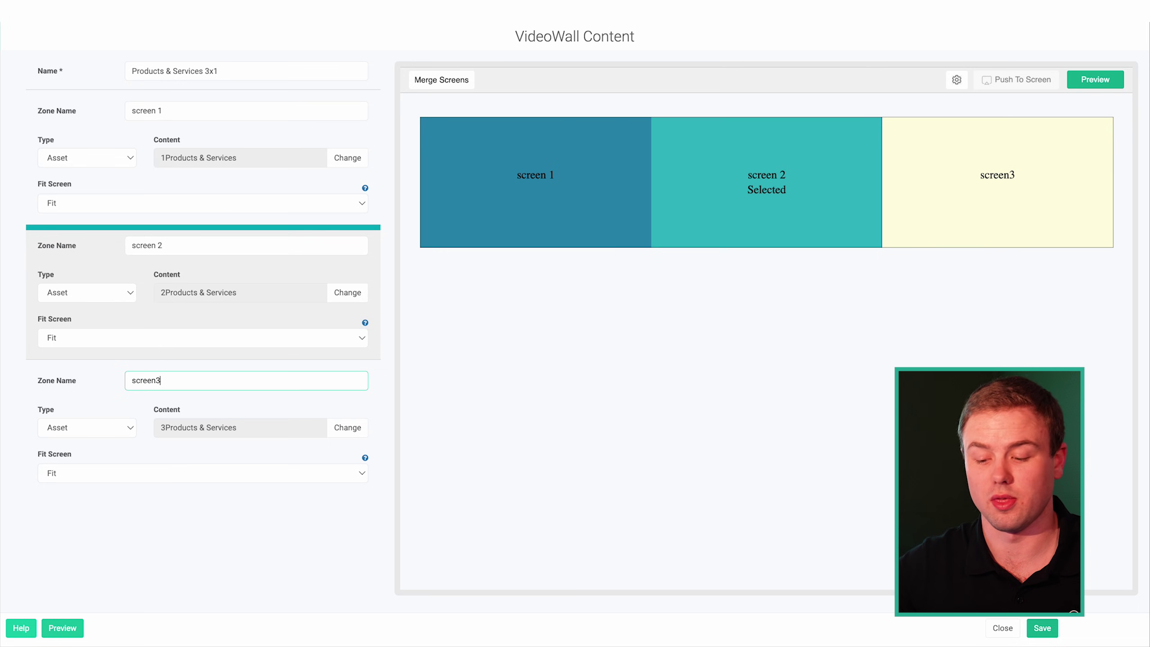
left_click(162, 322)
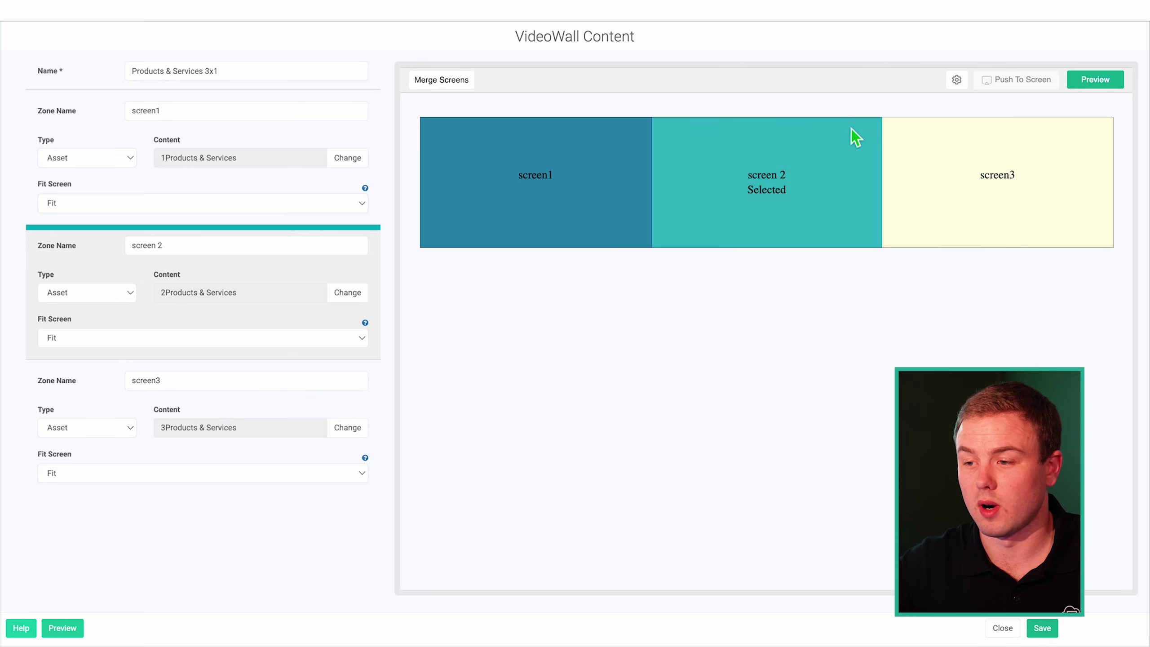
Preview the wall layout and save the Products & Services 3x1 content.
left_click(1091, 77)
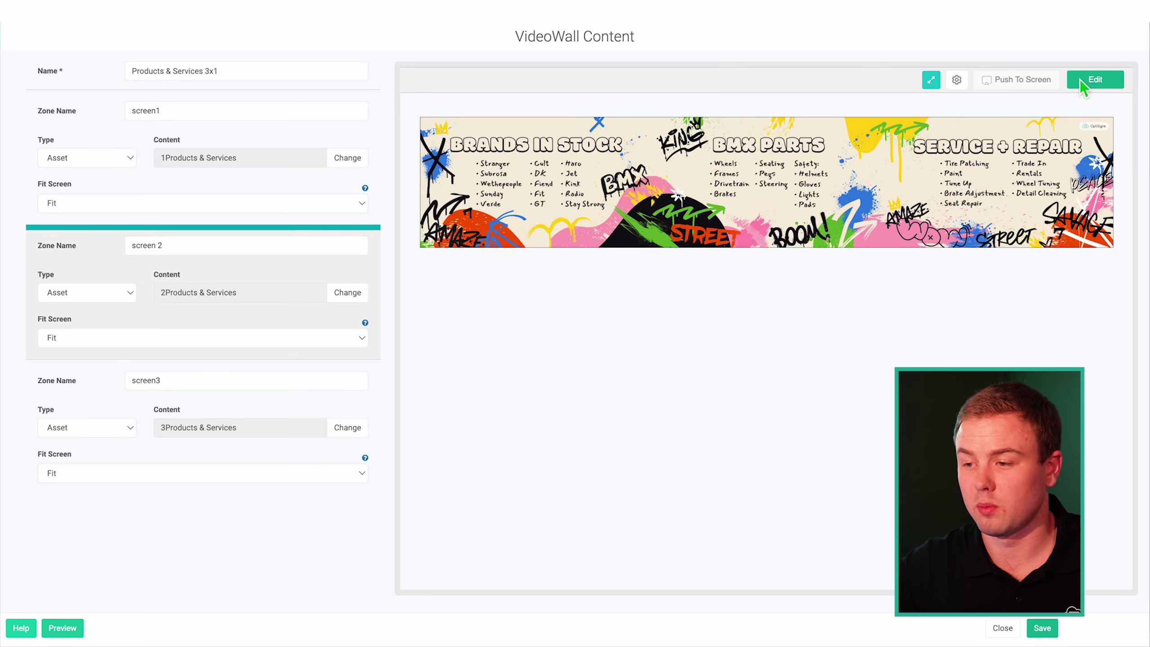
left_click(1081, 79)
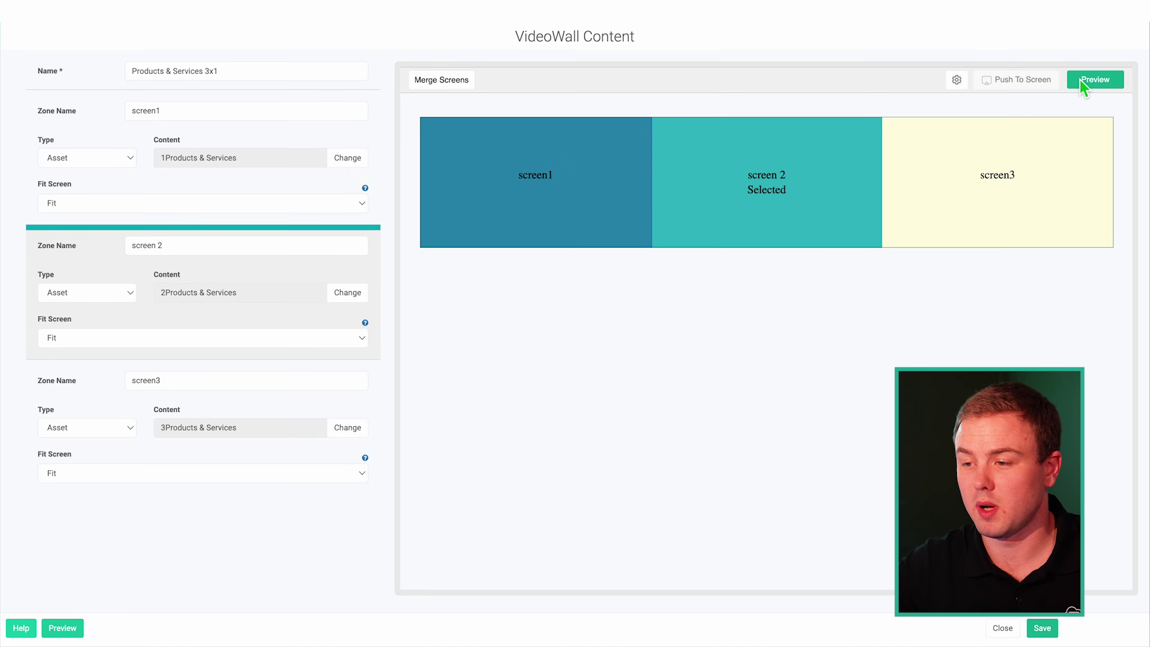
left_click(1018, 84)
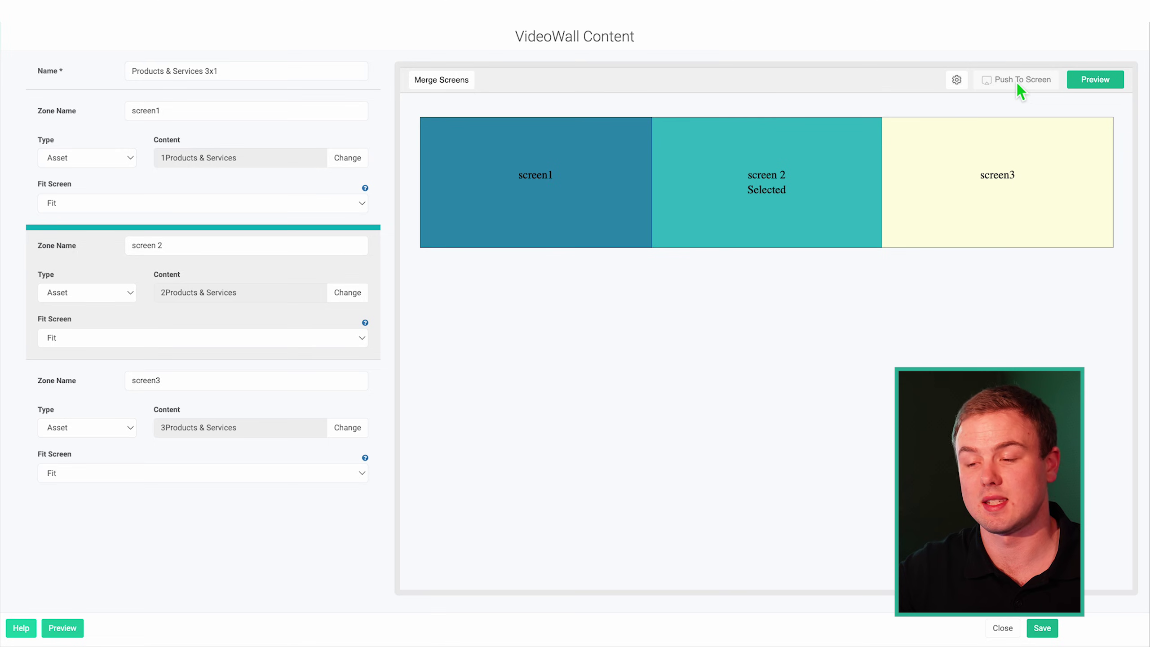
left_click(1046, 628)
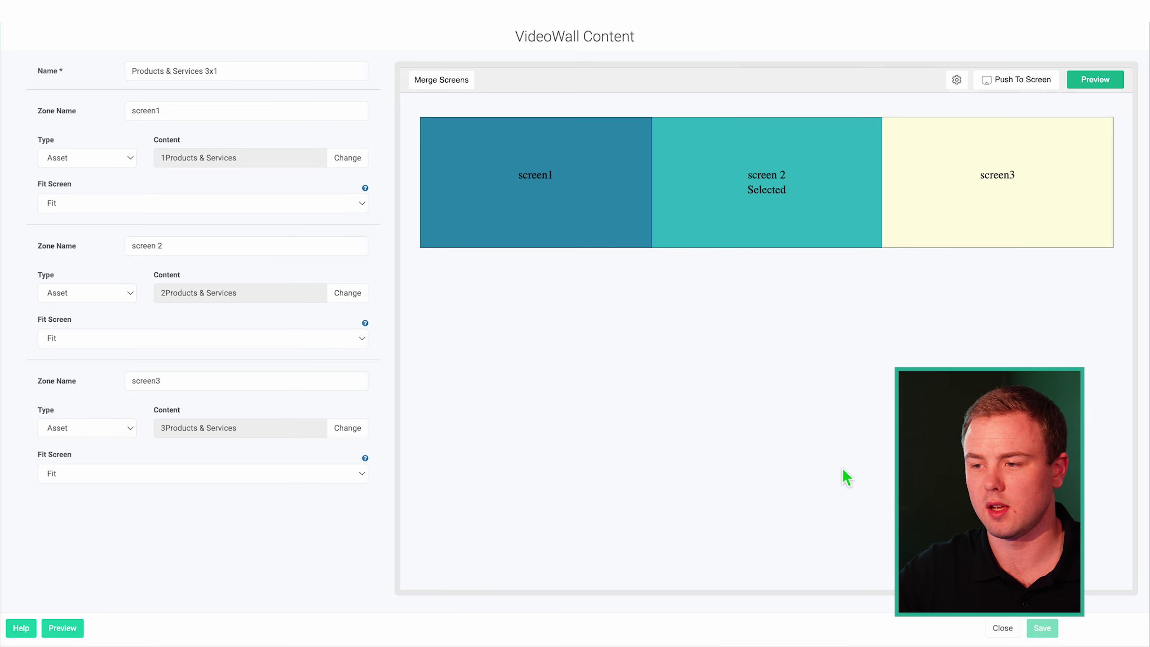
Preview the wall again, close the editor and return to the Video Wall Playlist.
left_click(1102, 88)
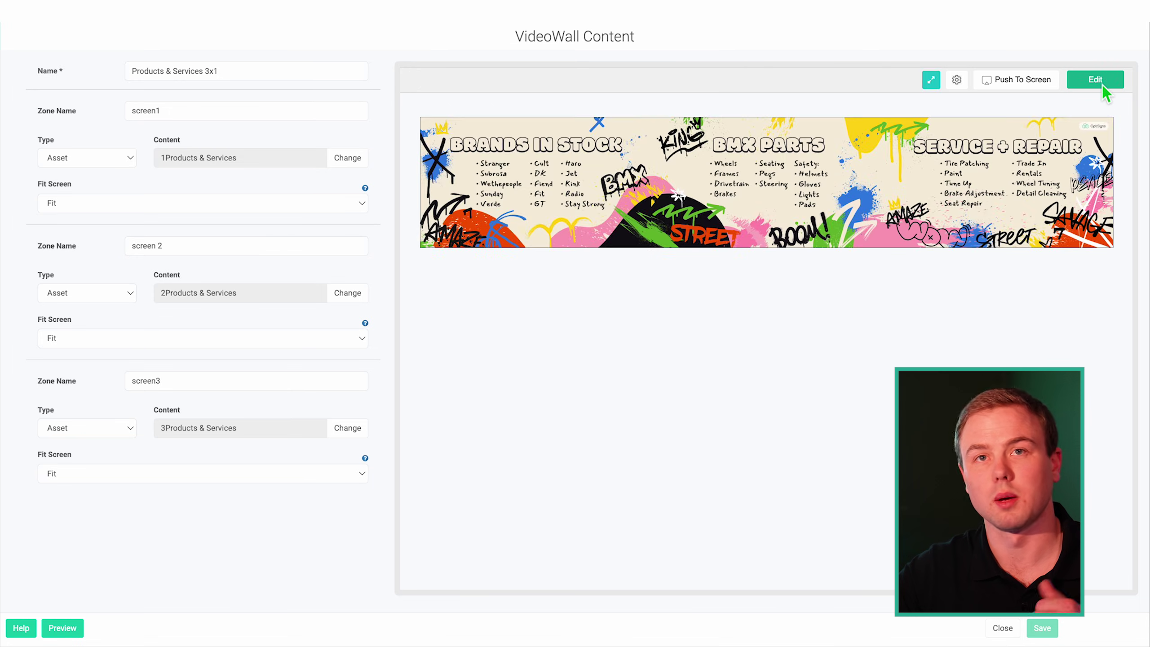
left_click(1102, 85)
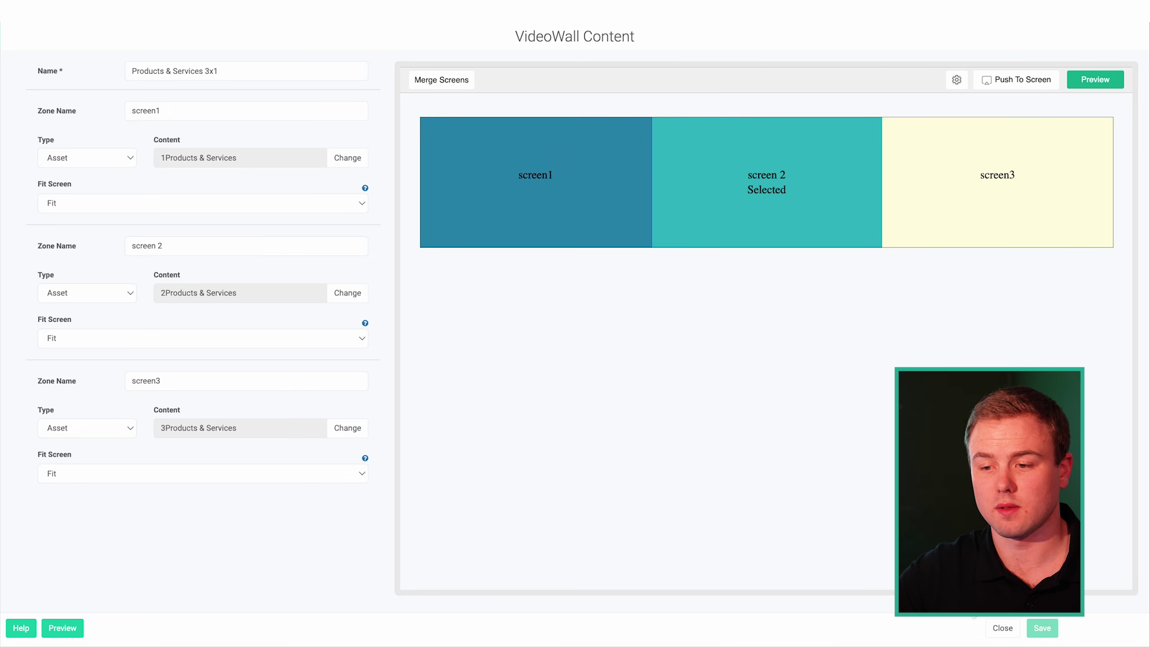
left_click(1003, 629)
left_click(227, 36)
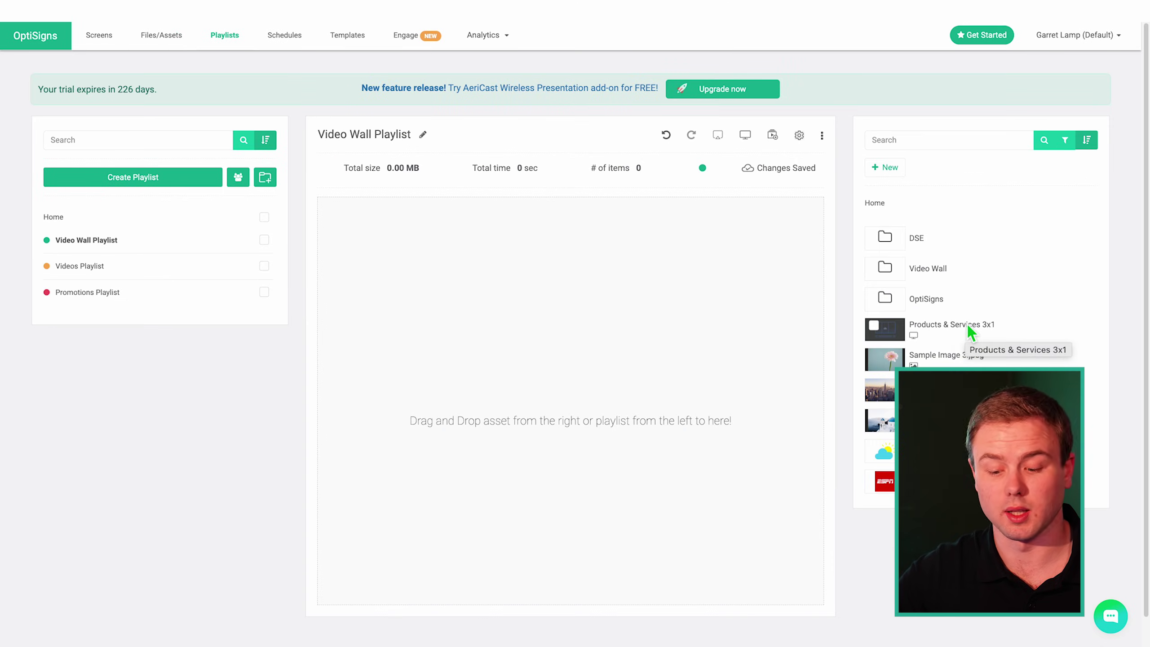
Drag Products & Services 3x1 from the asset list into the Video Wall Playlist.
left_click_drag(955, 320, 449, 218)
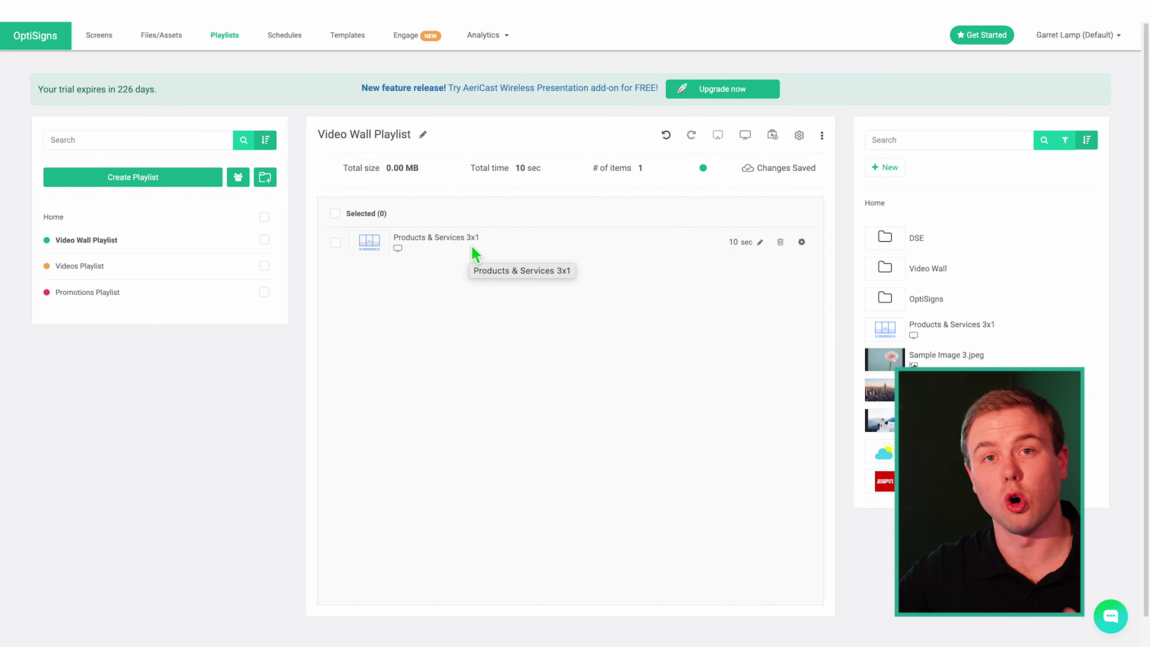
left_click(166, 39)
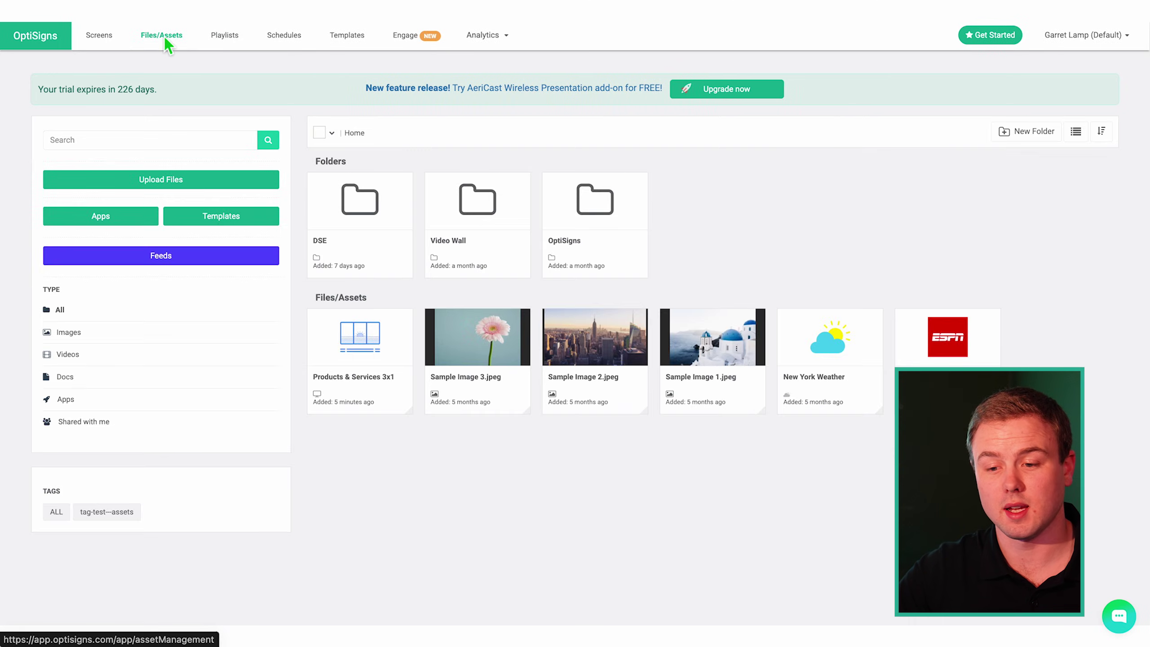
left_click(385, 361)
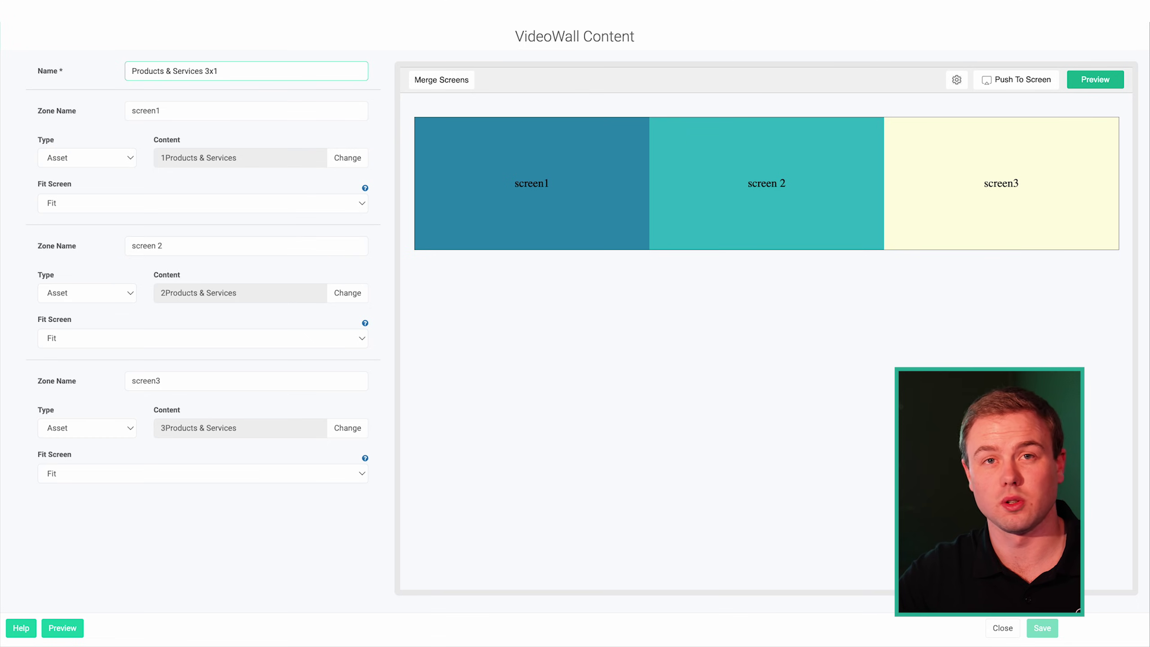
left_click(1003, 629)
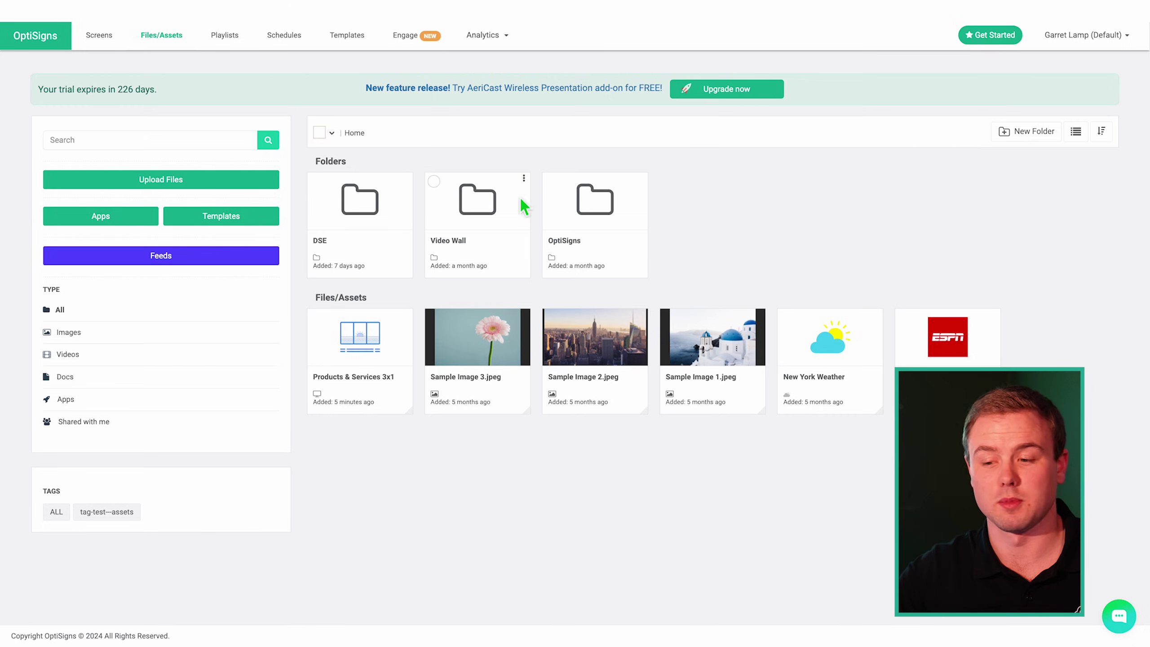
left_click(232, 46)
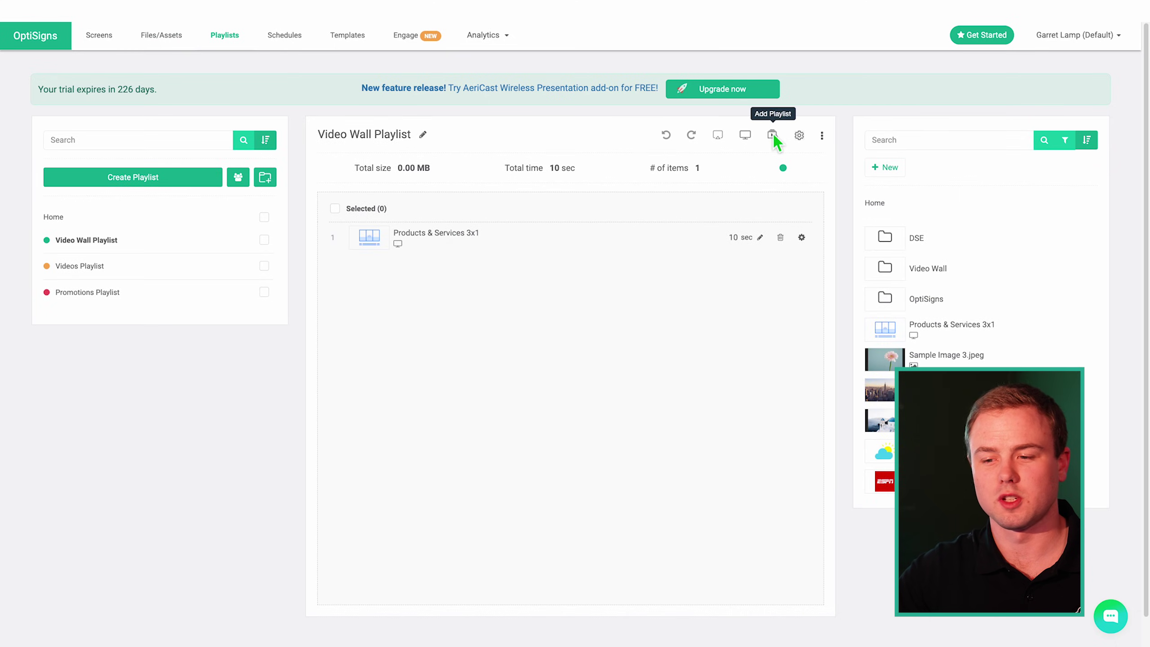
Push the Video Wall Playlist to PRO PLAYER via the Screens field.
left_click(719, 137)
left_click(595, 212)
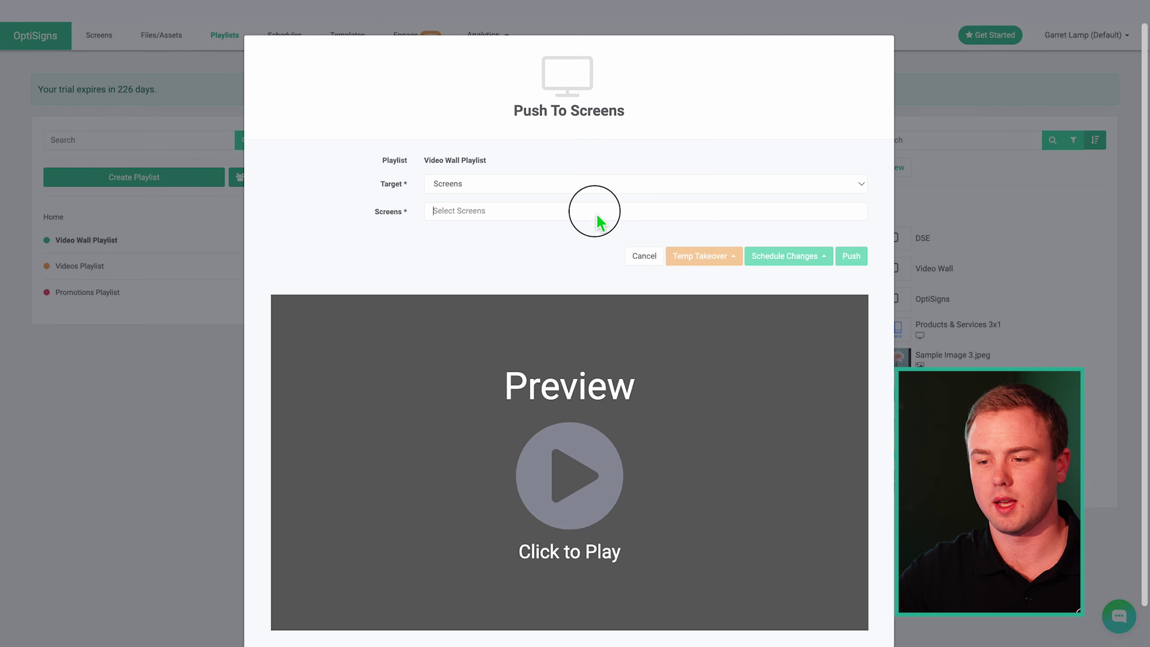
left_click(512, 231)
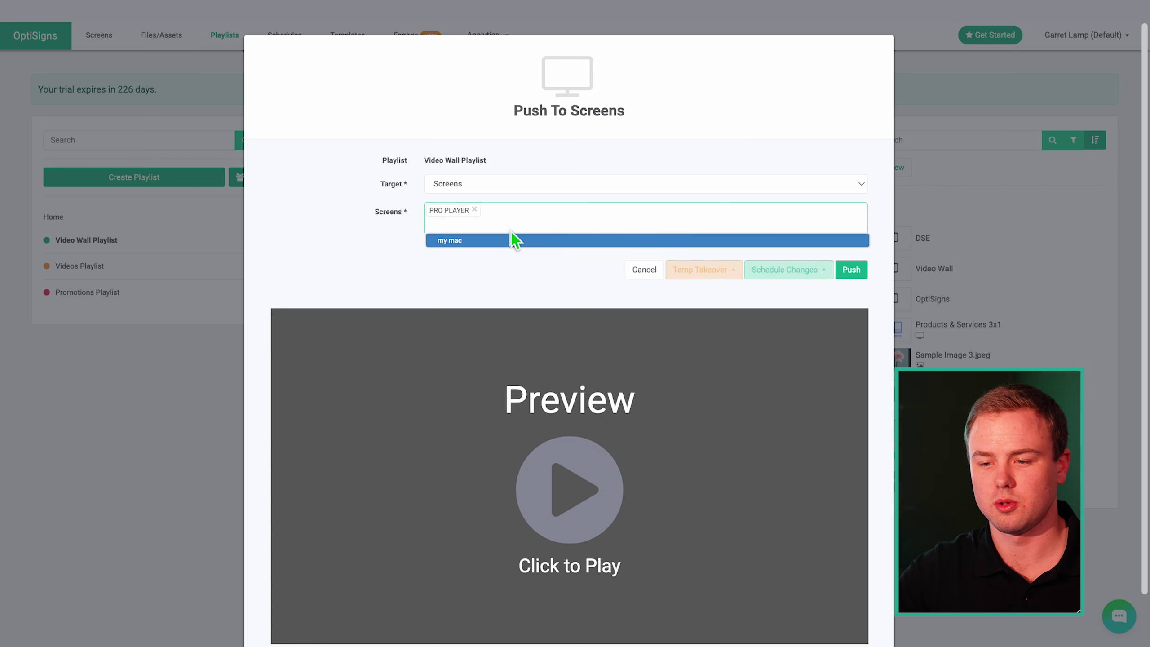
left_click(858, 267)
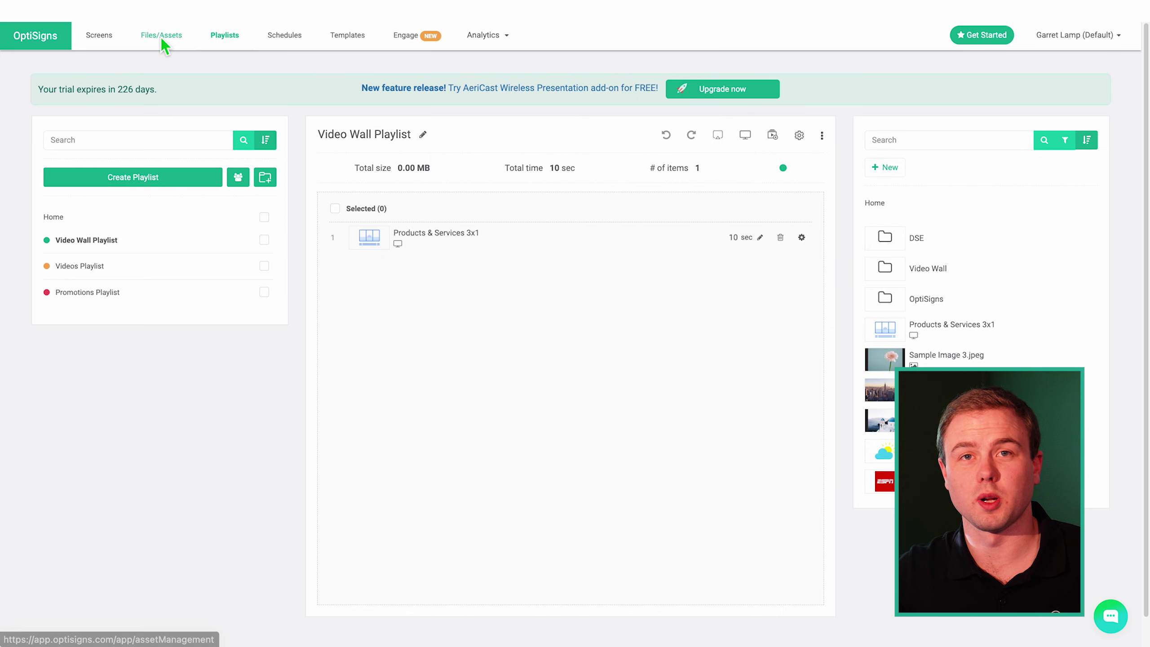
Create a new Video Wall app content named Bike Video 3x1.
left_click(160, 37)
left_click(144, 215)
left_click(496, 135)
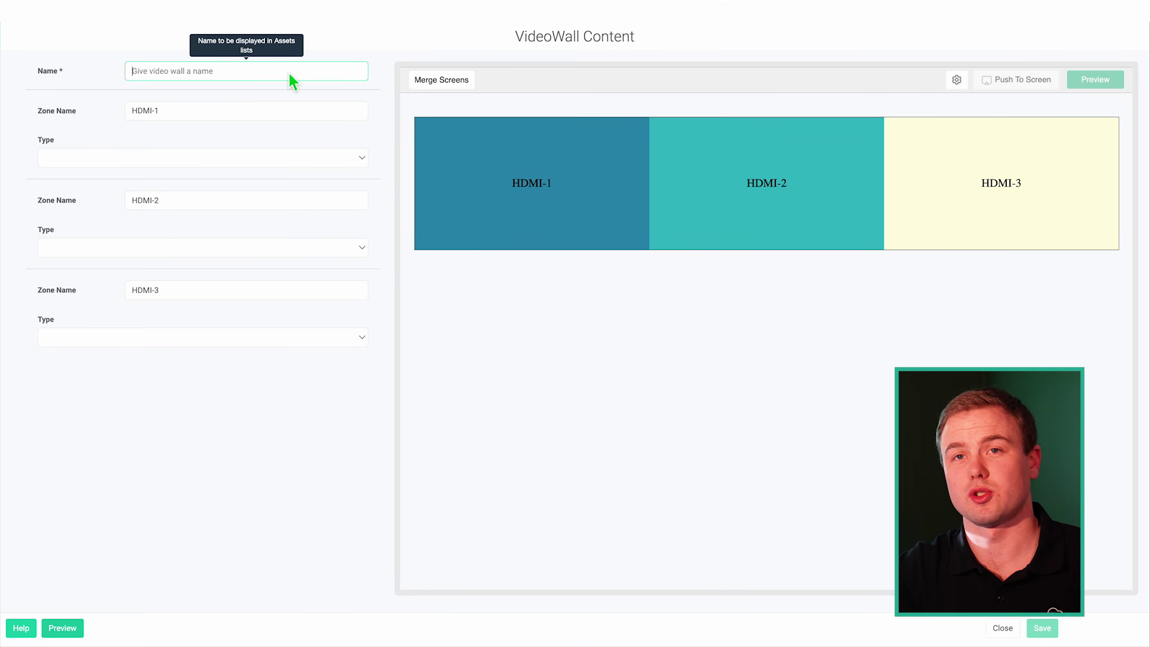
type("Bike Video ")
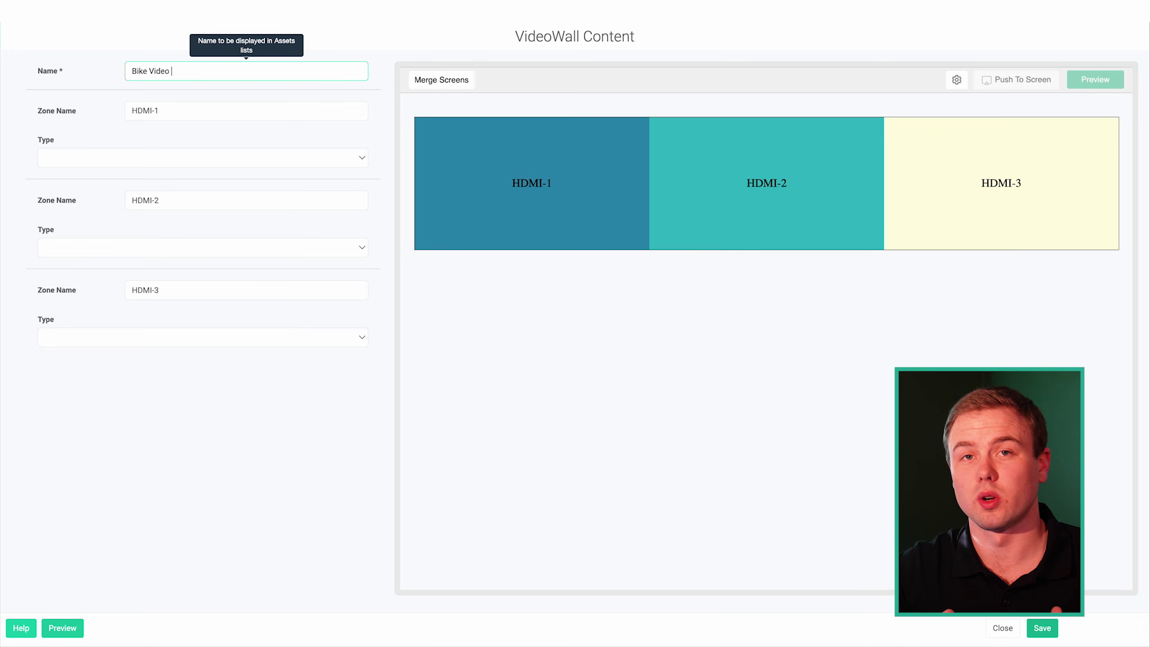
type("3x1")
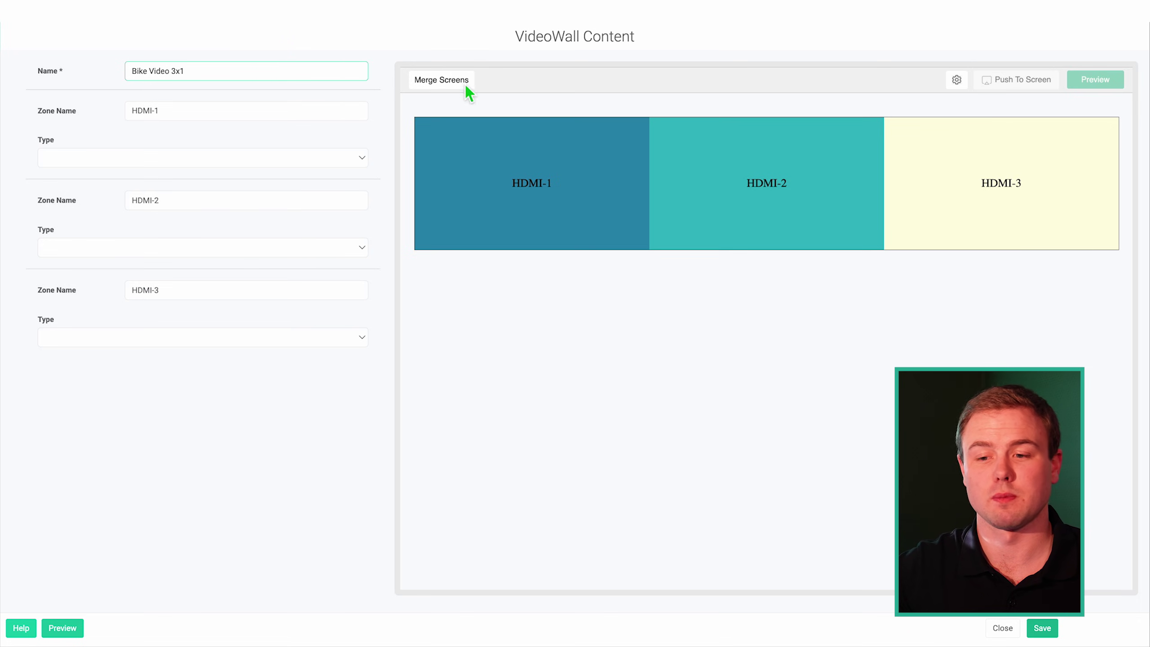
left_click(518, 356)
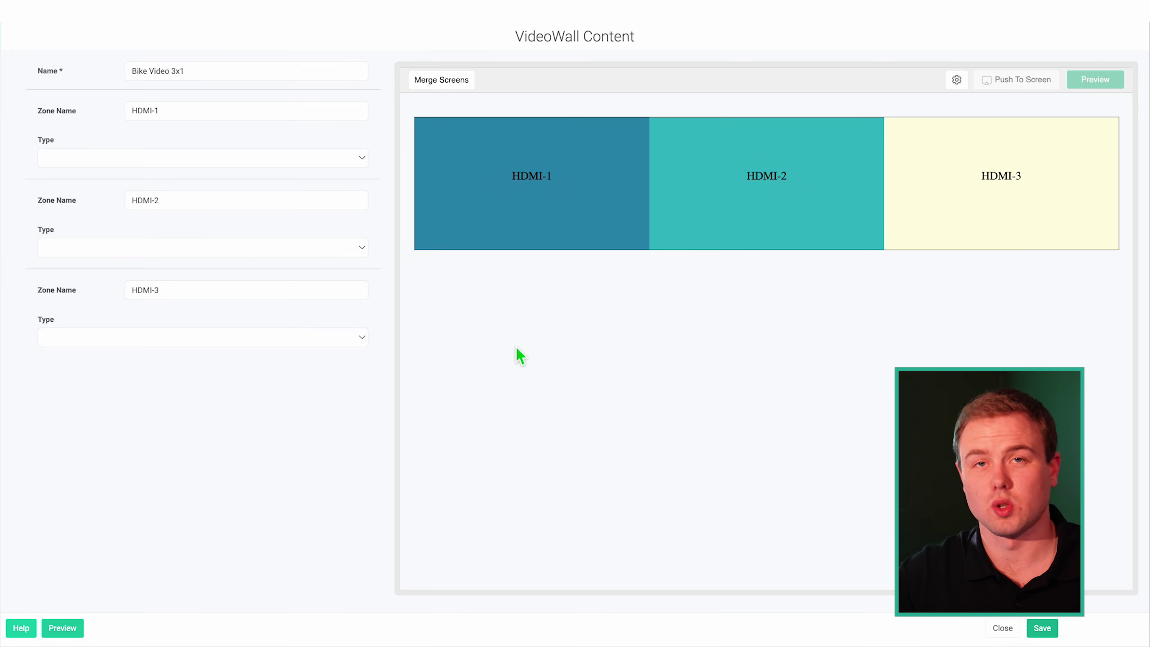
Merge zones HDMI-1, HDMI-2 and HDMI-3 into a single zone.
left_click(461, 87)
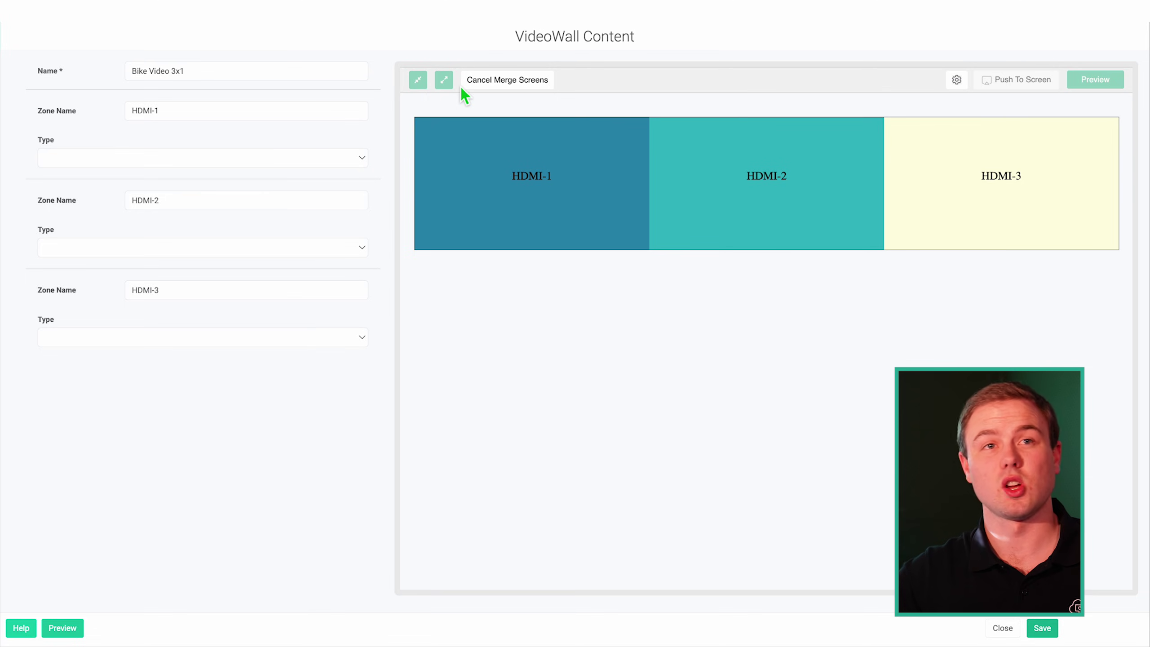
left_click(500, 173)
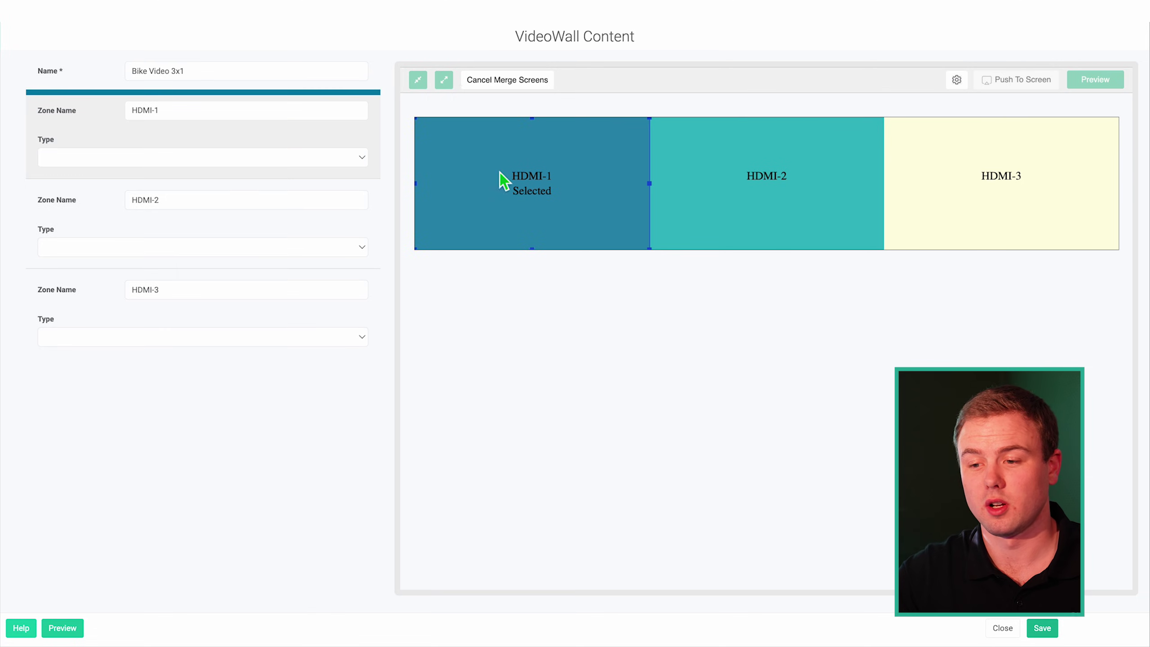
left_click(807, 165)
left_click(1001, 155)
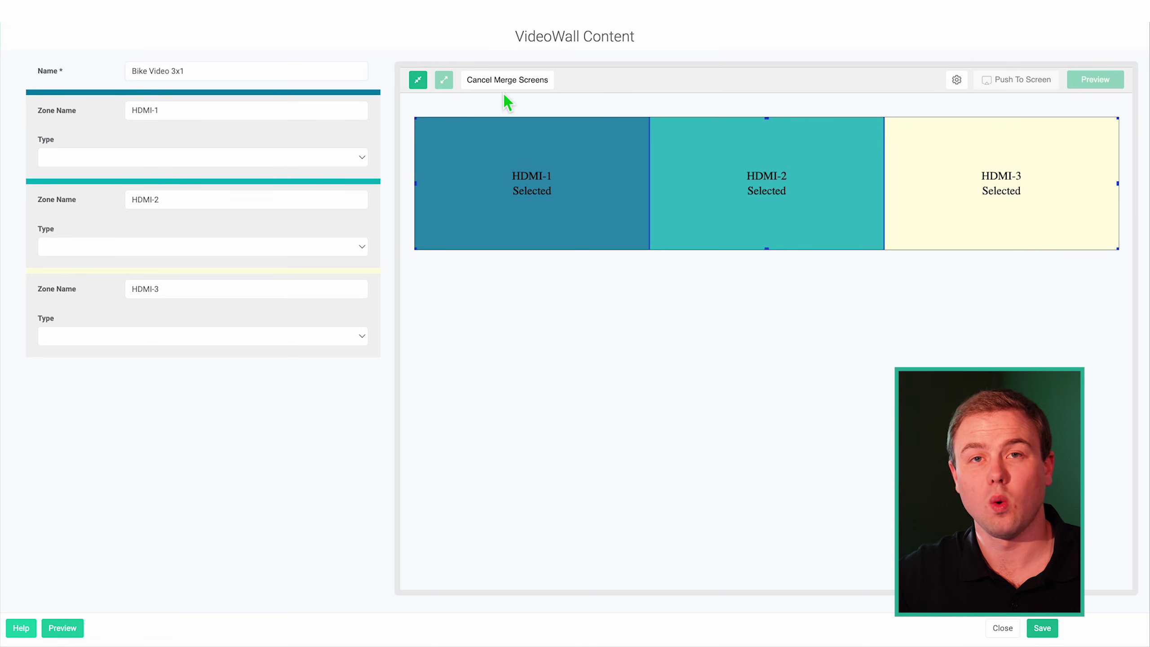
left_click(418, 80)
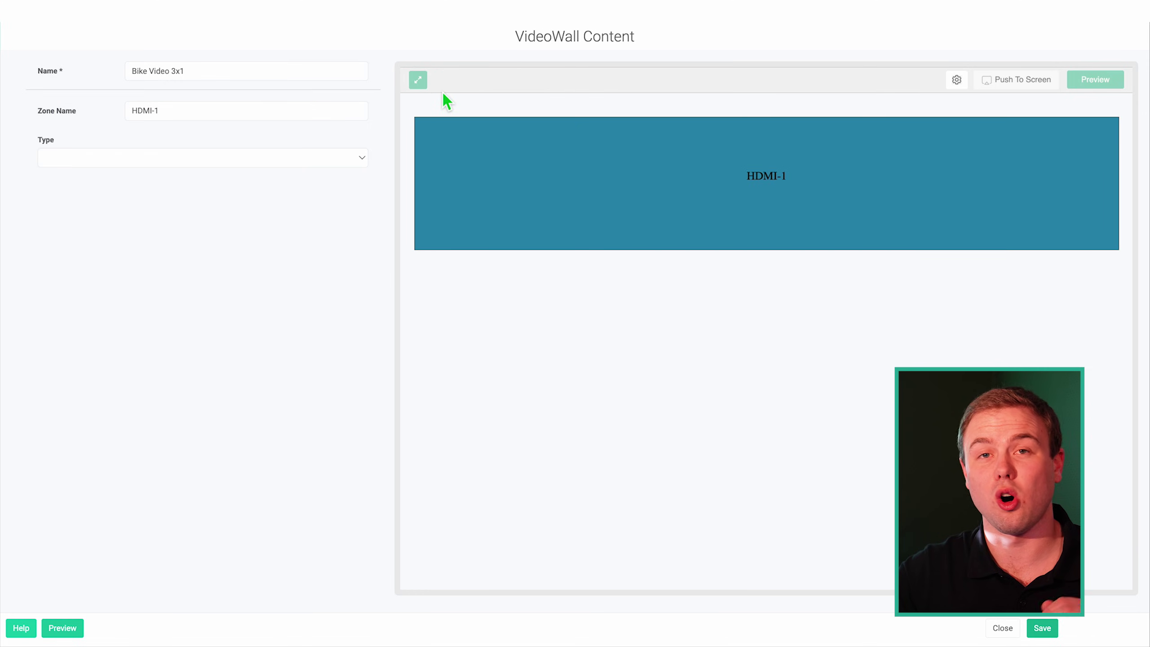
left_click(259, 155)
Fill the merged zone with the asset screen burn 3840x1080.mp4 from the Video Wall folder.
left_click(238, 183)
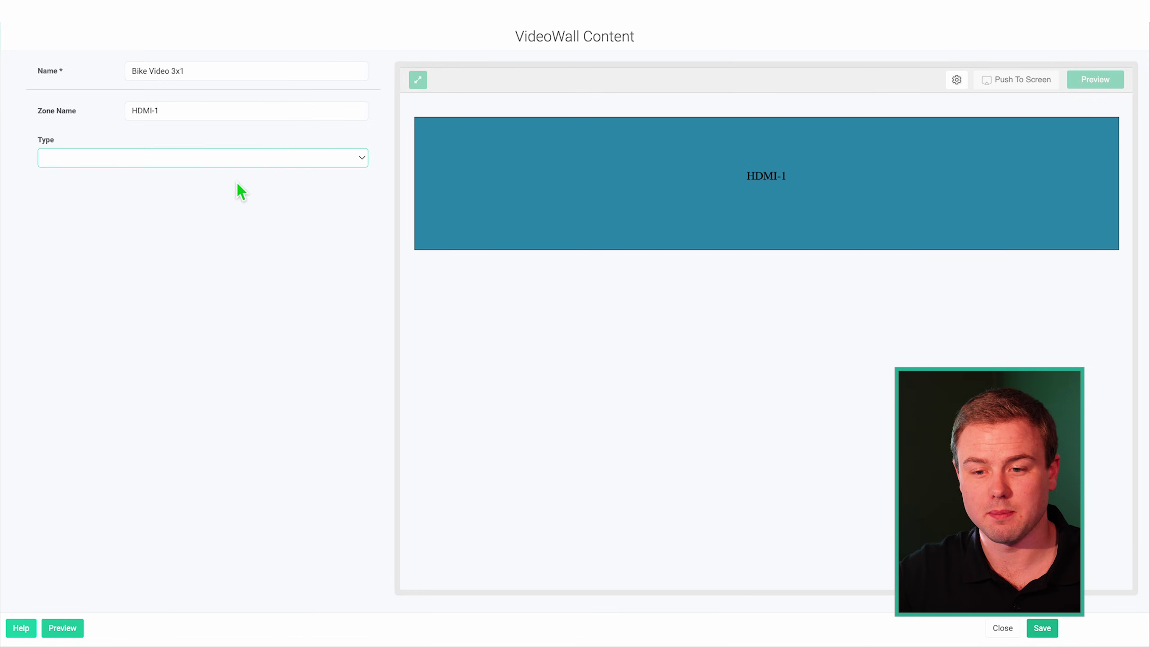
left_click(594, 225)
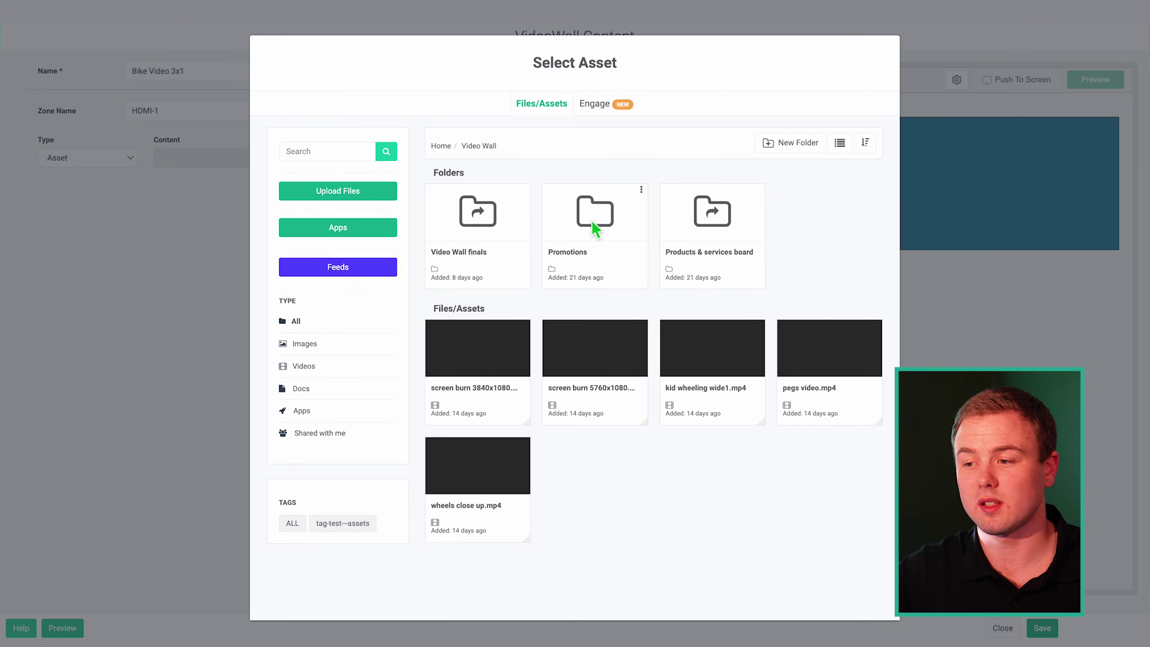
left_click(493, 351)
left_click(1093, 81)
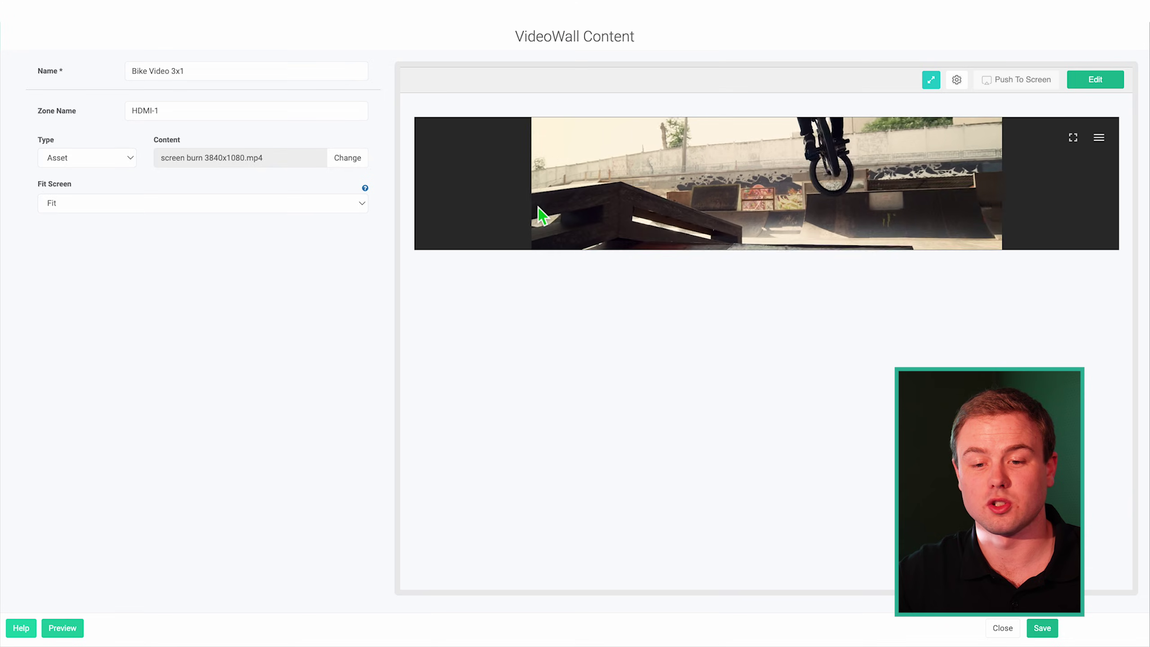
Set Fit Screen to Zoom, then save and close Bike Video 3x1.
left_click(343, 207)
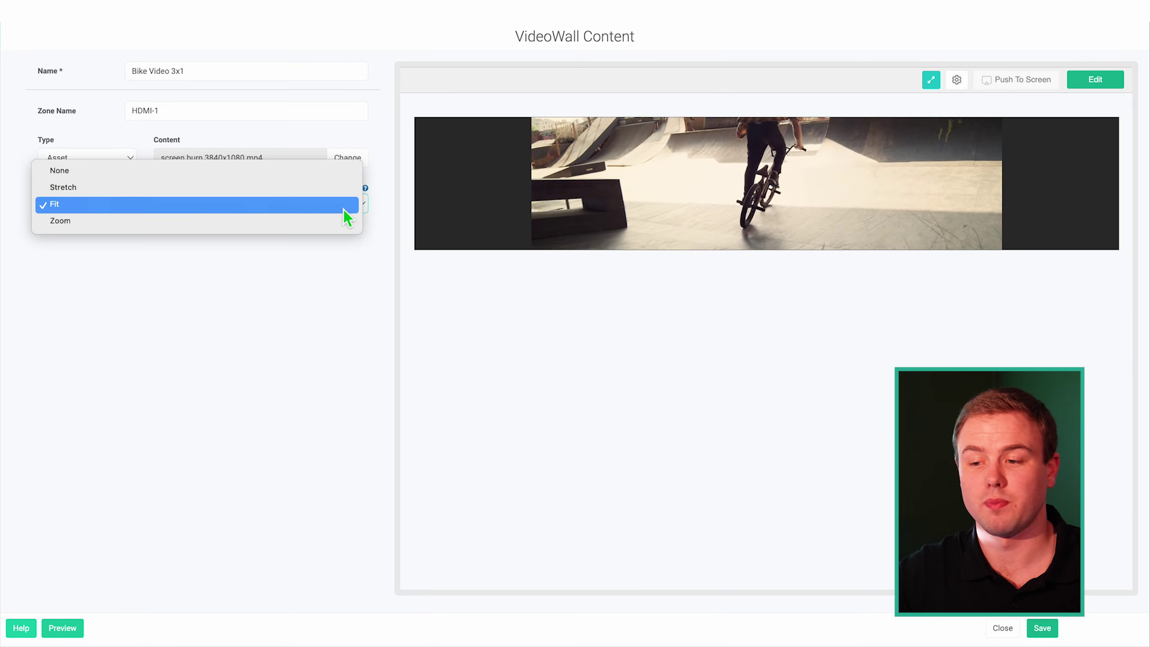
left_click(278, 225)
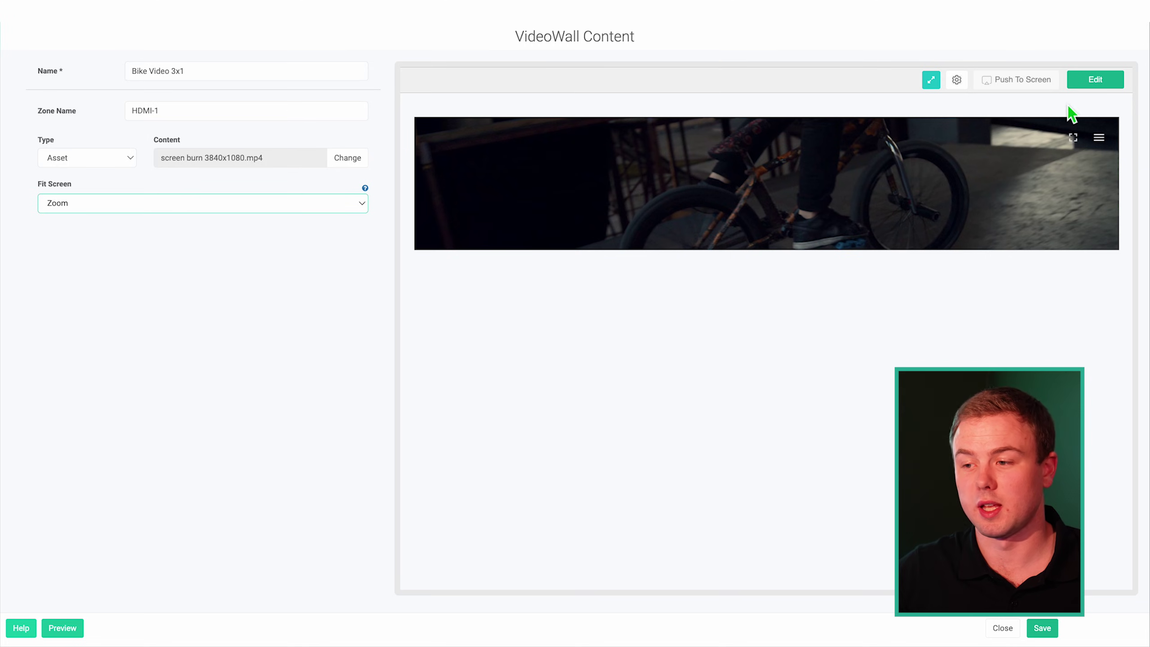
left_click(1100, 78)
left_click(1096, 84)
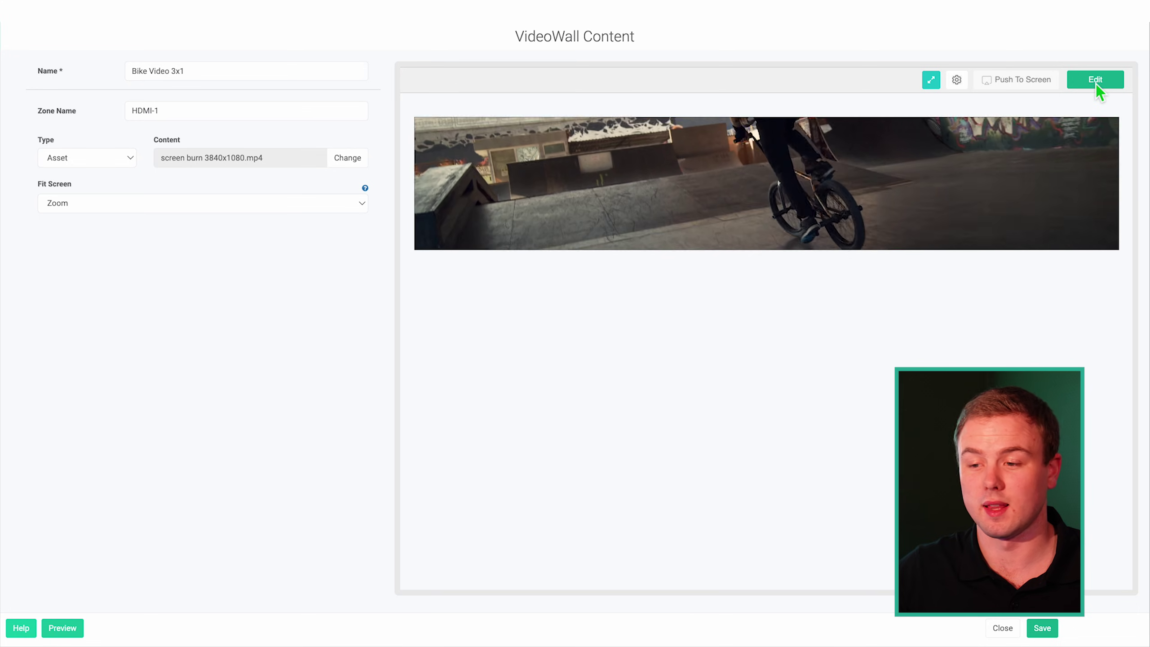
left_click(1045, 629)
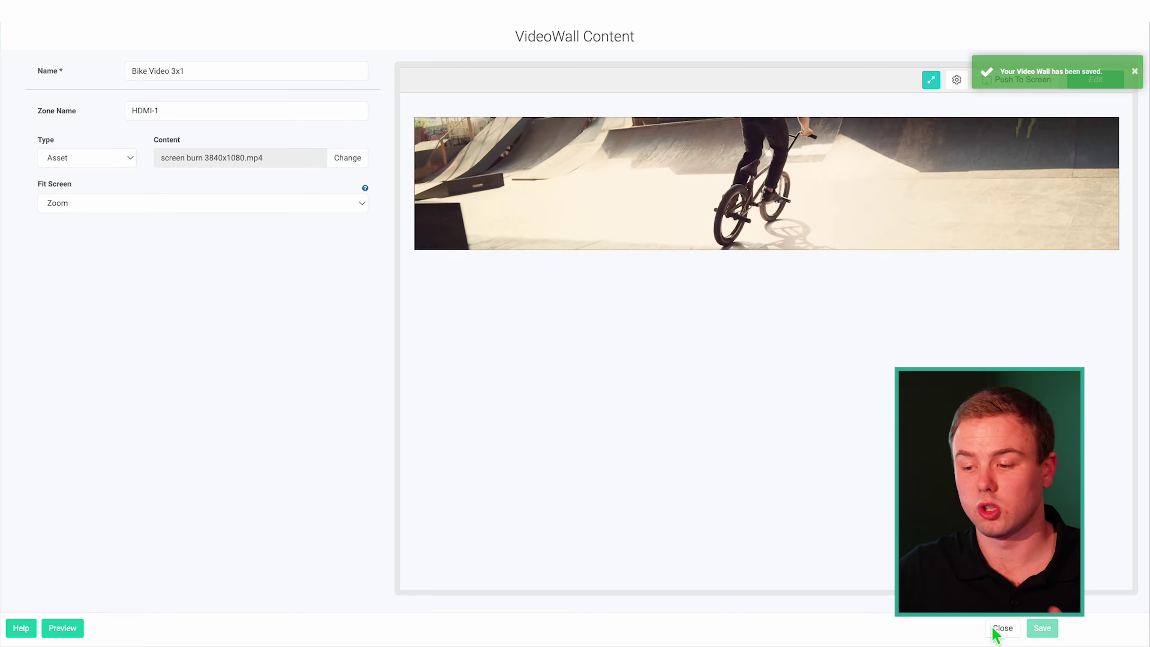
left_click(1003, 629)
Add screen burn 5760x1080.mp4 to the Video Wall Playlist and remove Bike Video 3x1 from it.
left_click(225, 35)
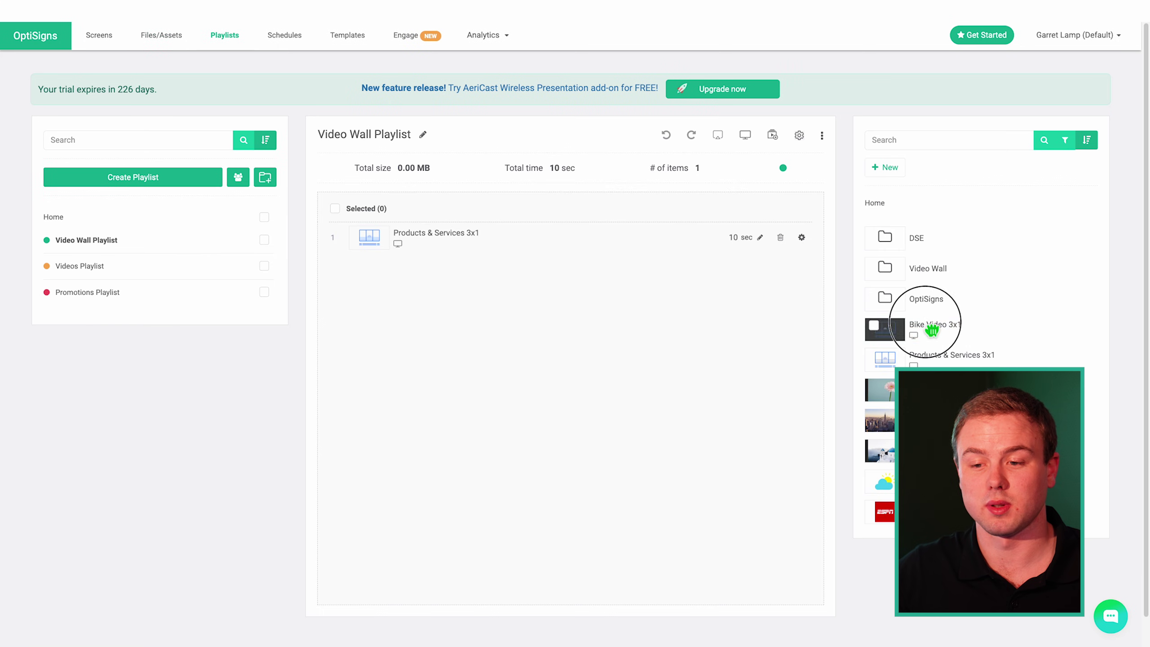
left_click_drag(933, 331, 545, 297)
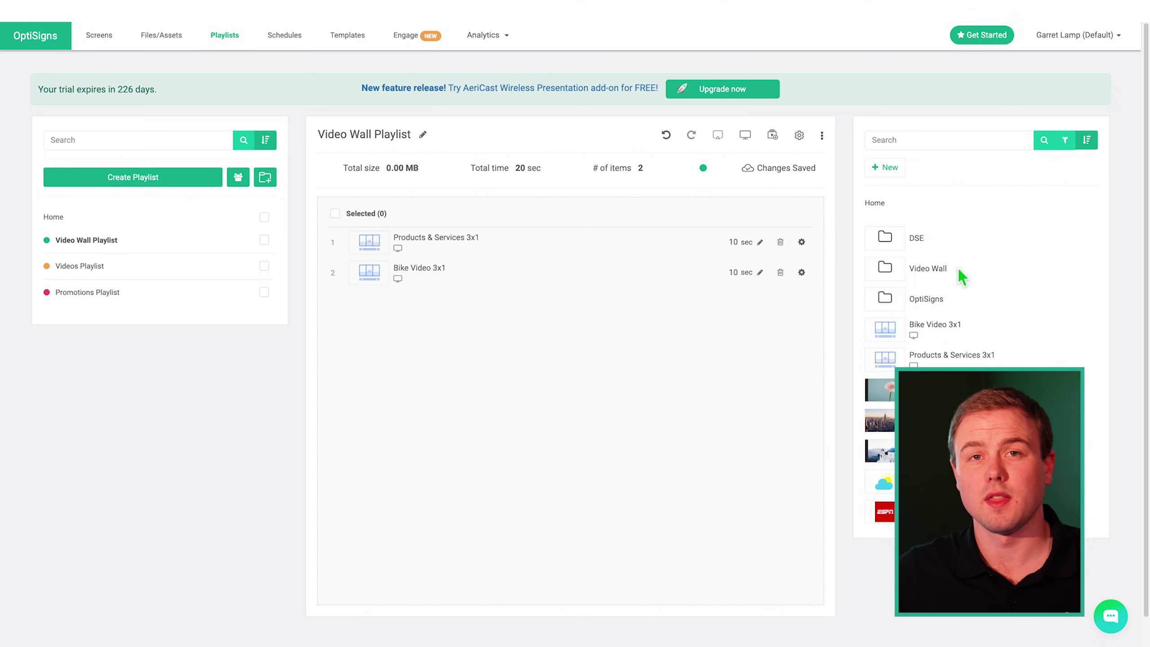
left_click(943, 266)
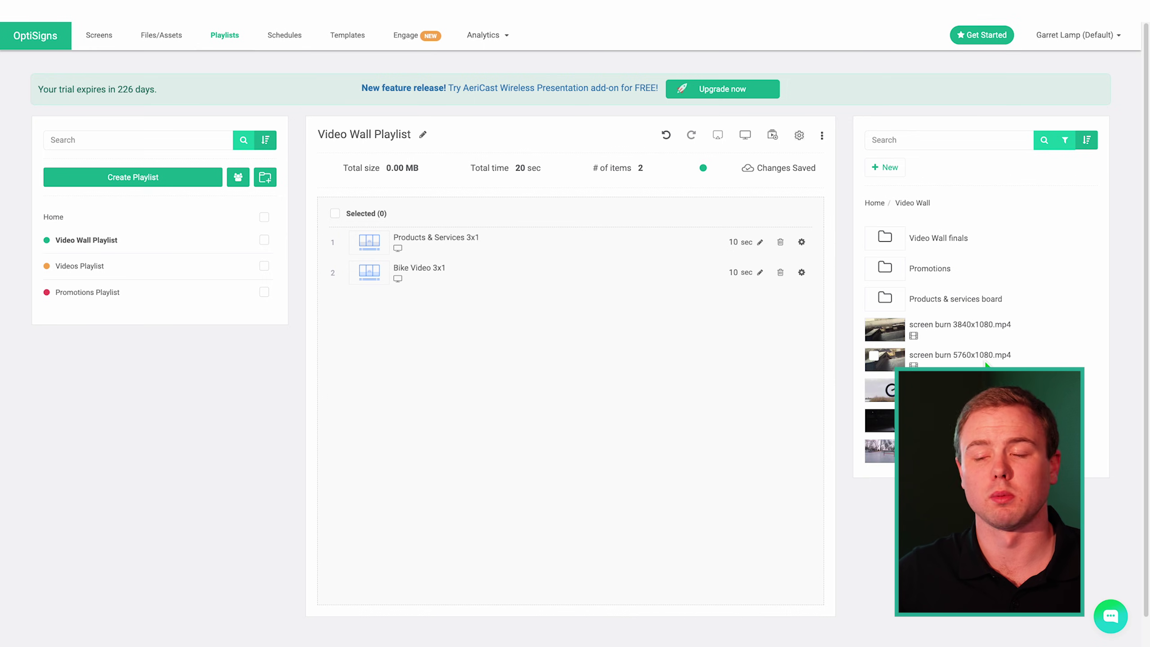
left_click_drag(953, 360, 683, 324)
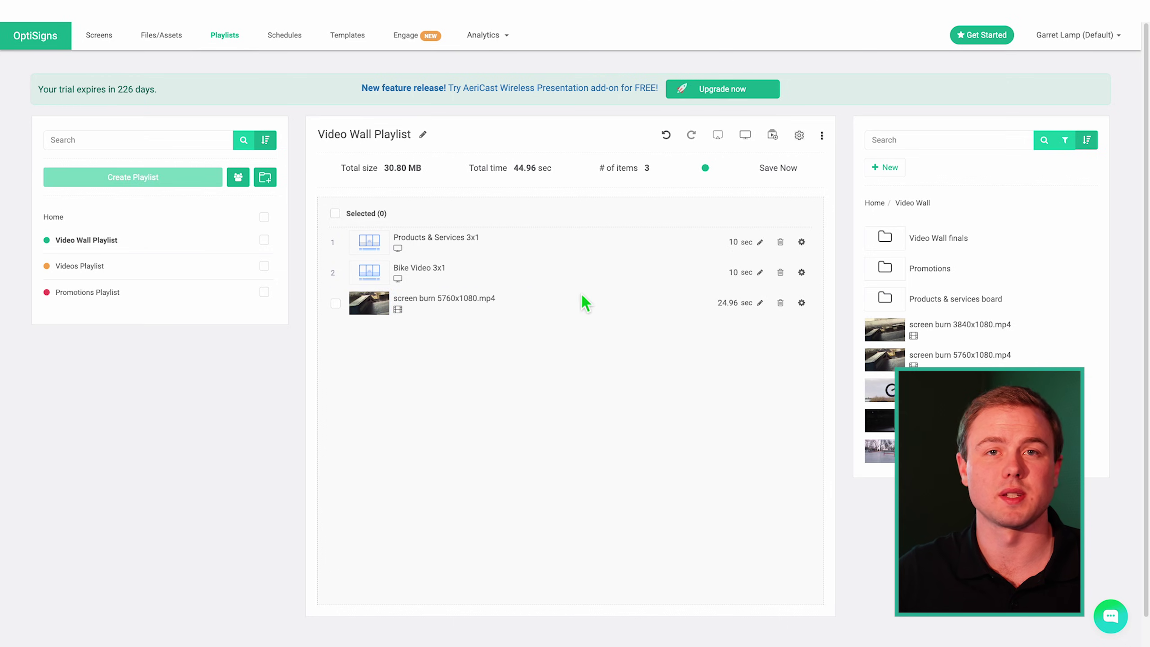
left_click(780, 273)
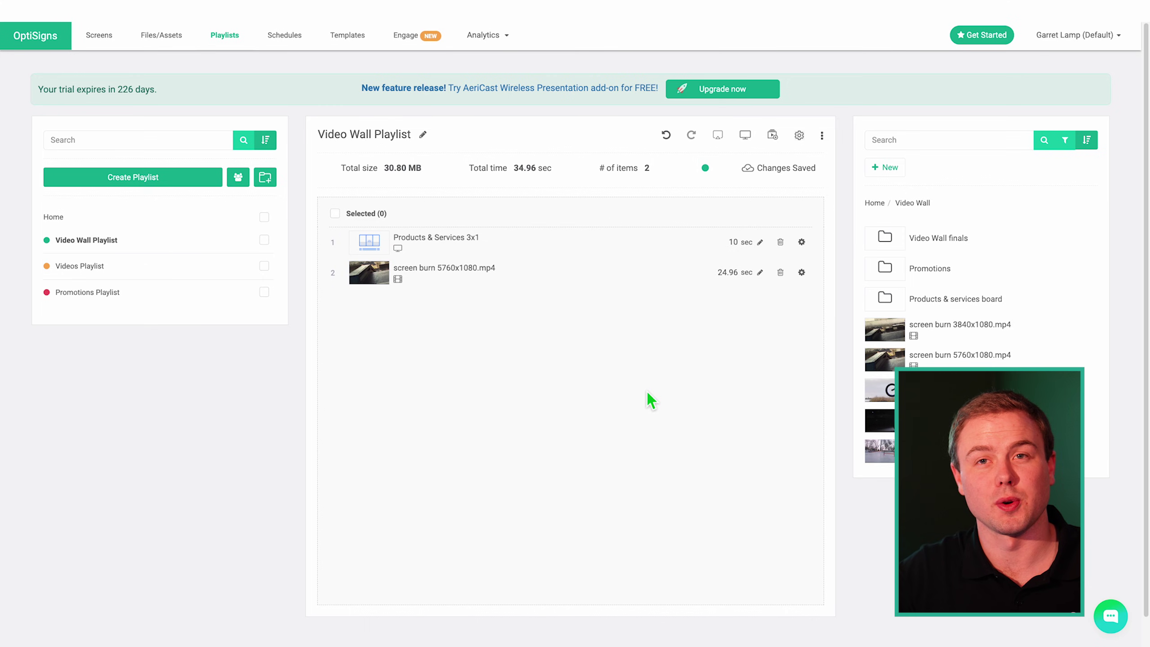
left_click(80, 266)
Compare Videos Playlist with Promotions Playlist, ending on Promotions Playlist's three dse-ad images.
left_click(97, 293)
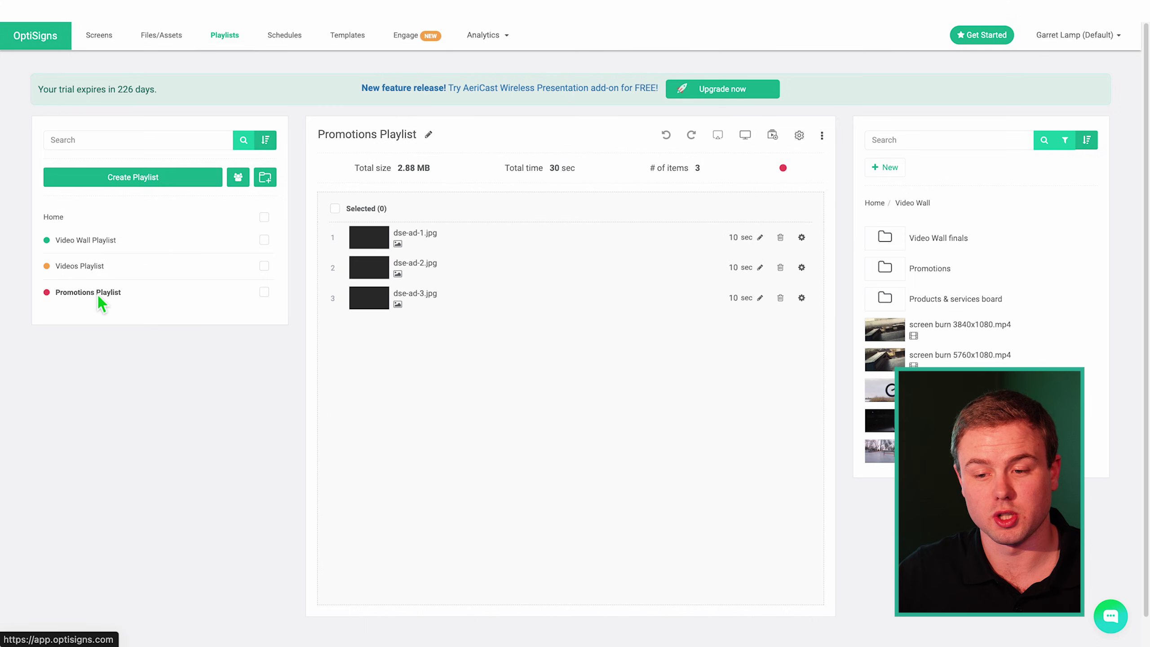
left_click(96, 274)
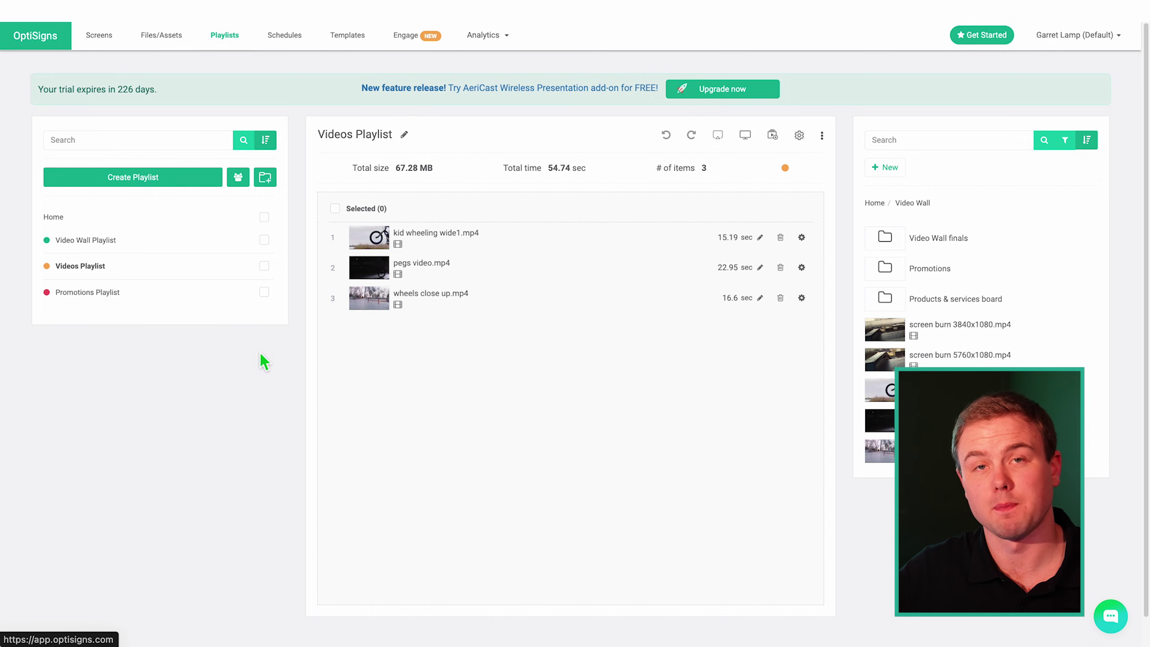
left_click(105, 293)
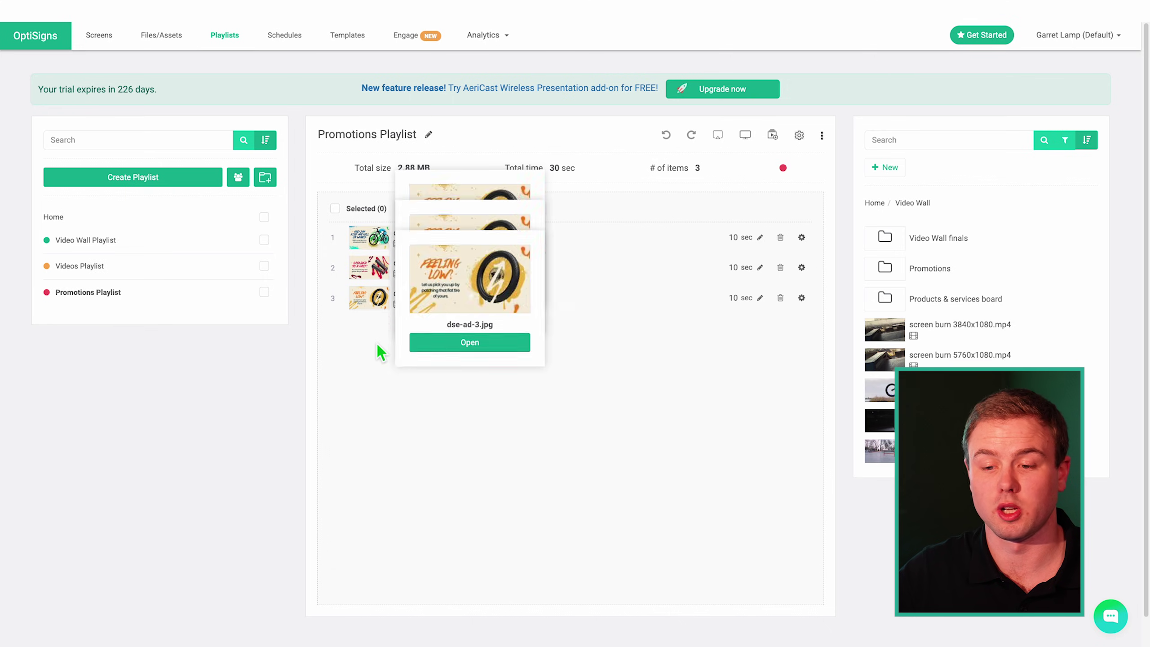
left_click(96, 270)
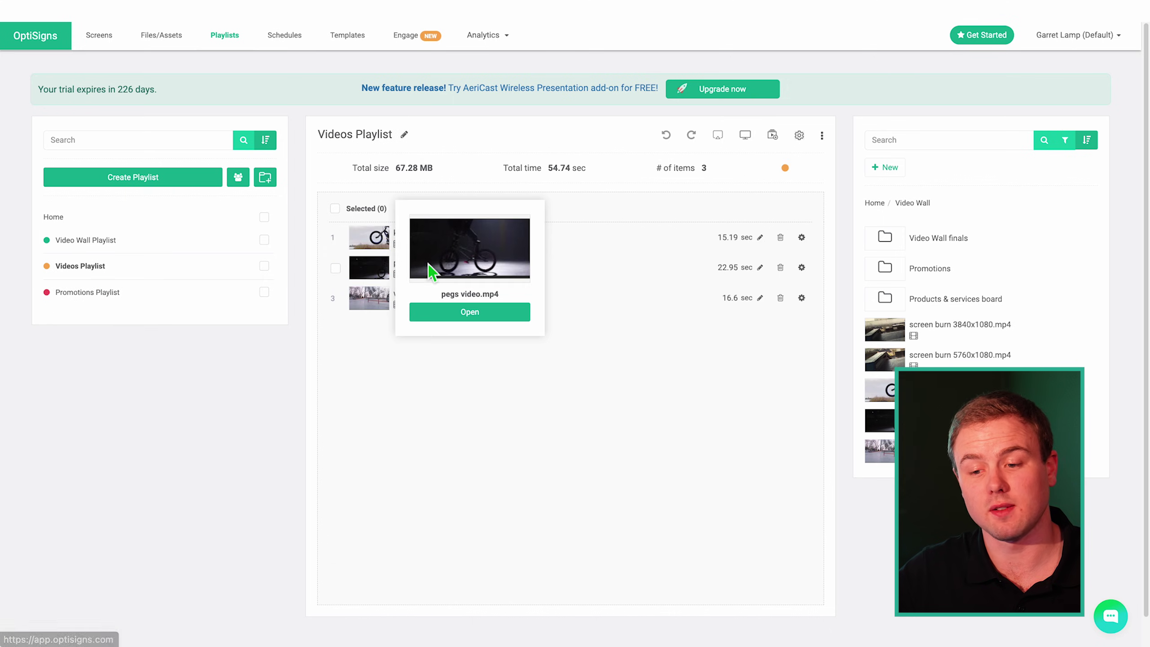
left_click(108, 291)
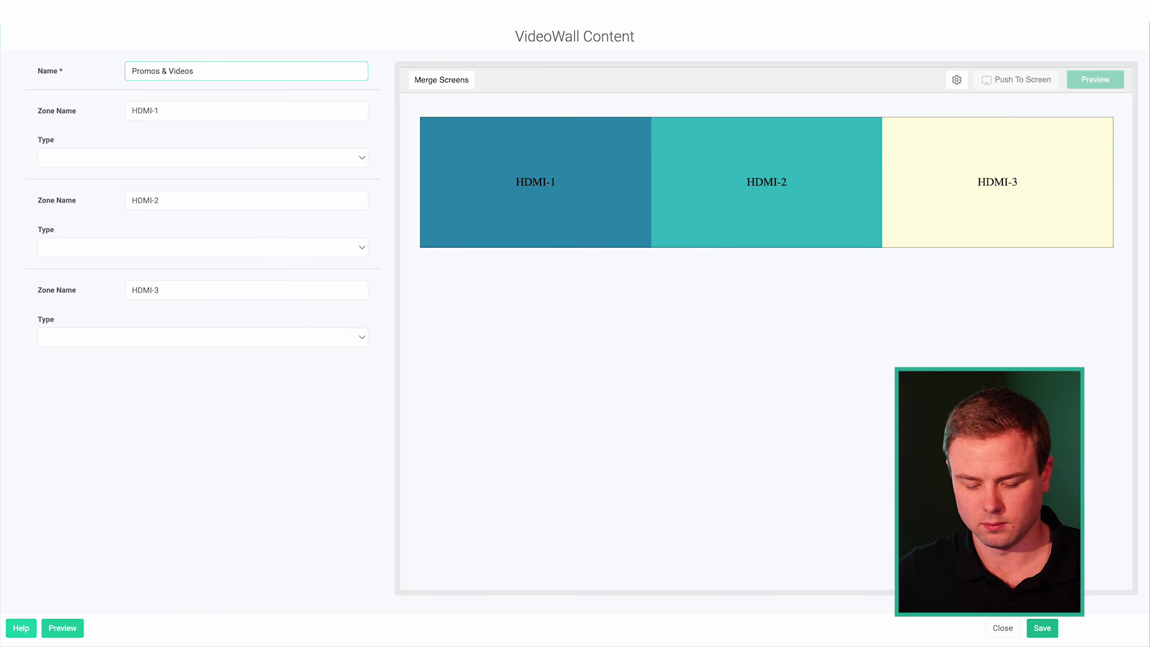
Merge HDMI-1 and HDMI-2 into one zone that plays Videos Playlist.
left_click(454, 81)
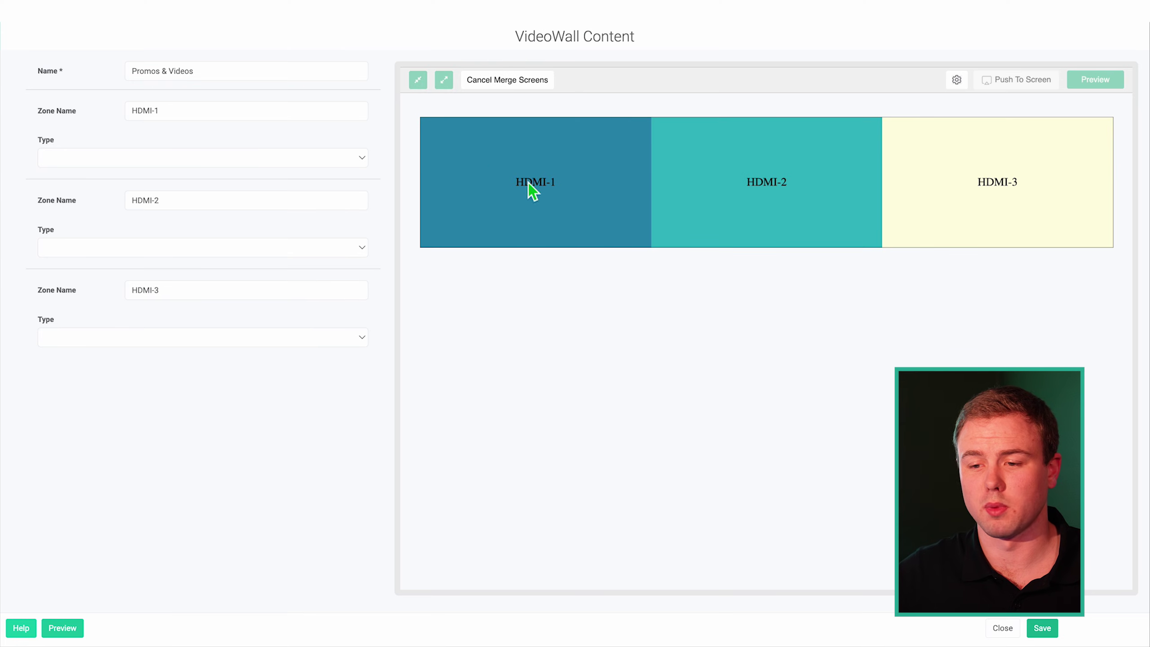
left_click(529, 184)
left_click(749, 177)
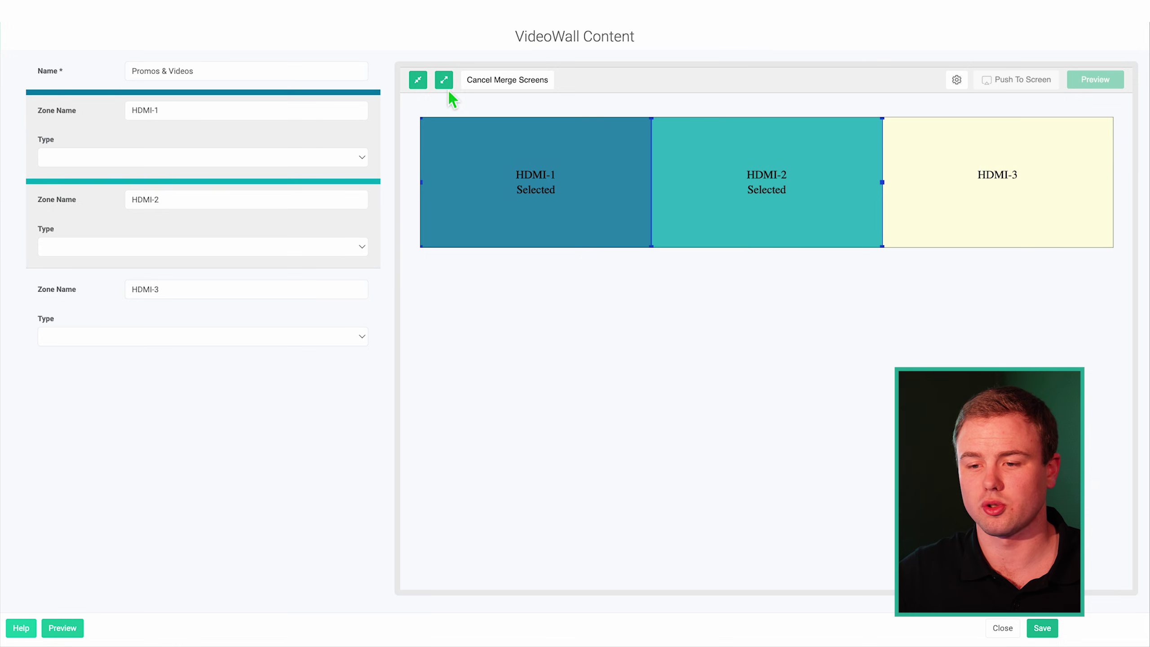
left_click(447, 88)
left_click(214, 158)
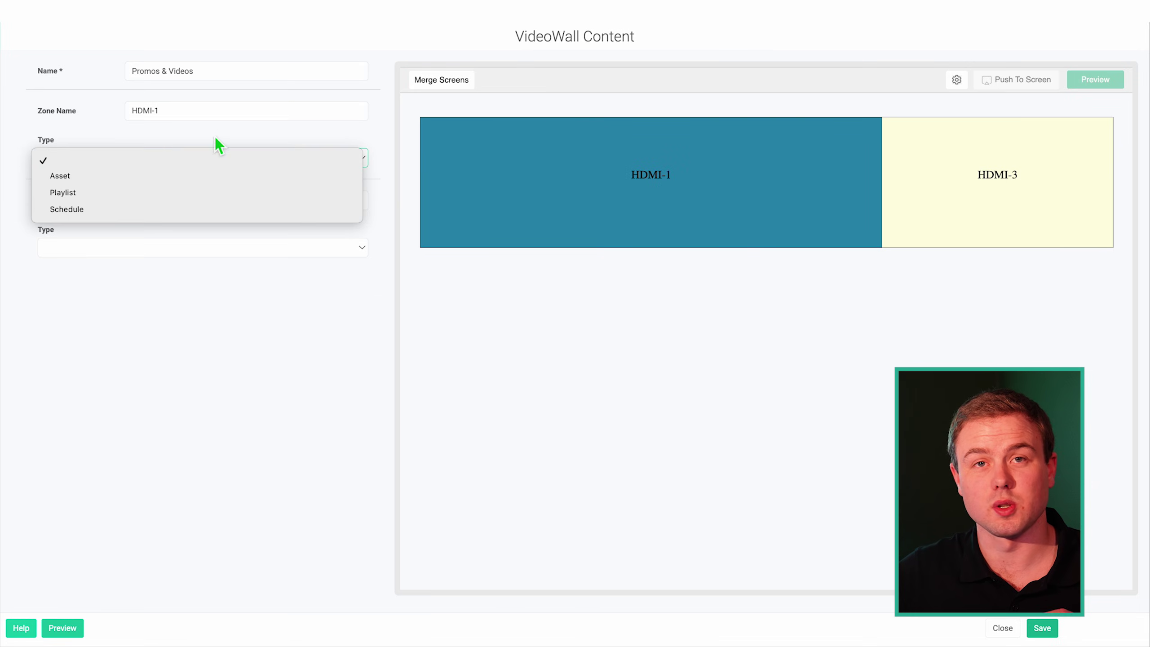
left_click(183, 193)
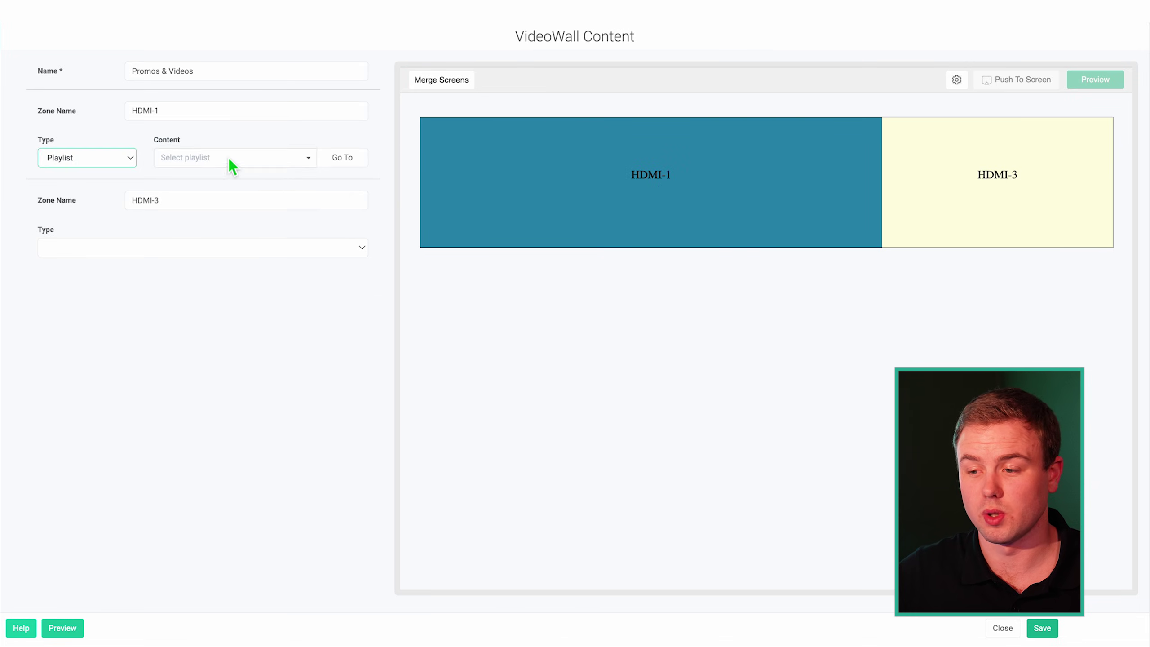
left_click(235, 159)
left_click(217, 187)
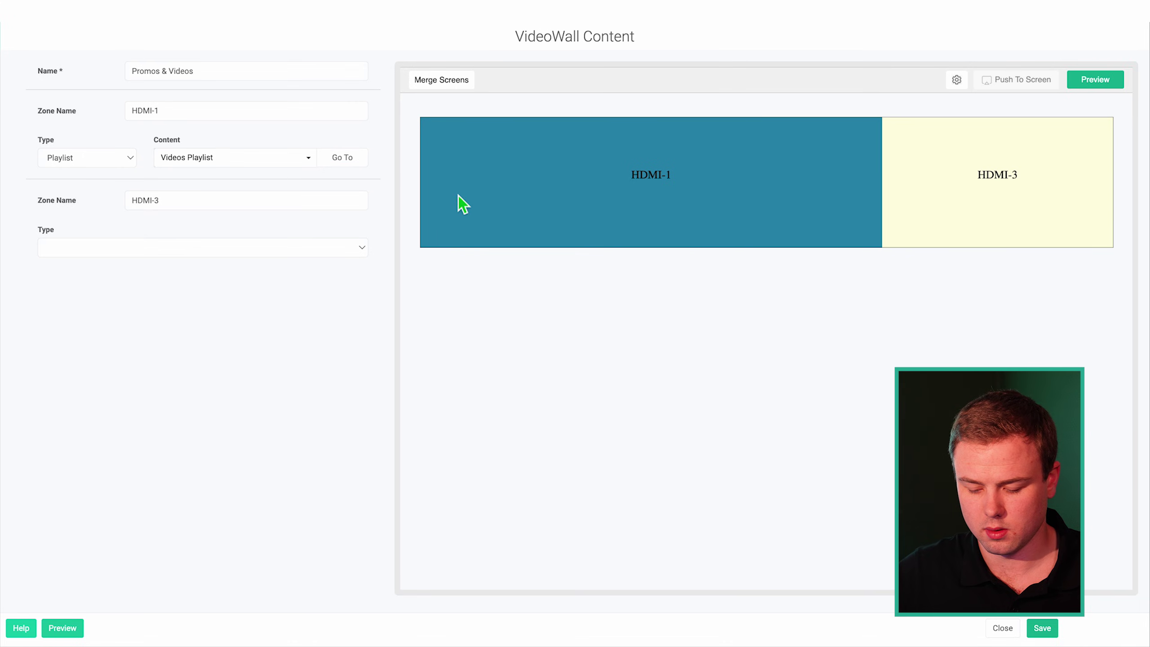
Set the HDMI-3 zone to play Promotions Playlist.
left_click(930, 173)
left_click(174, 248)
left_click(175, 280)
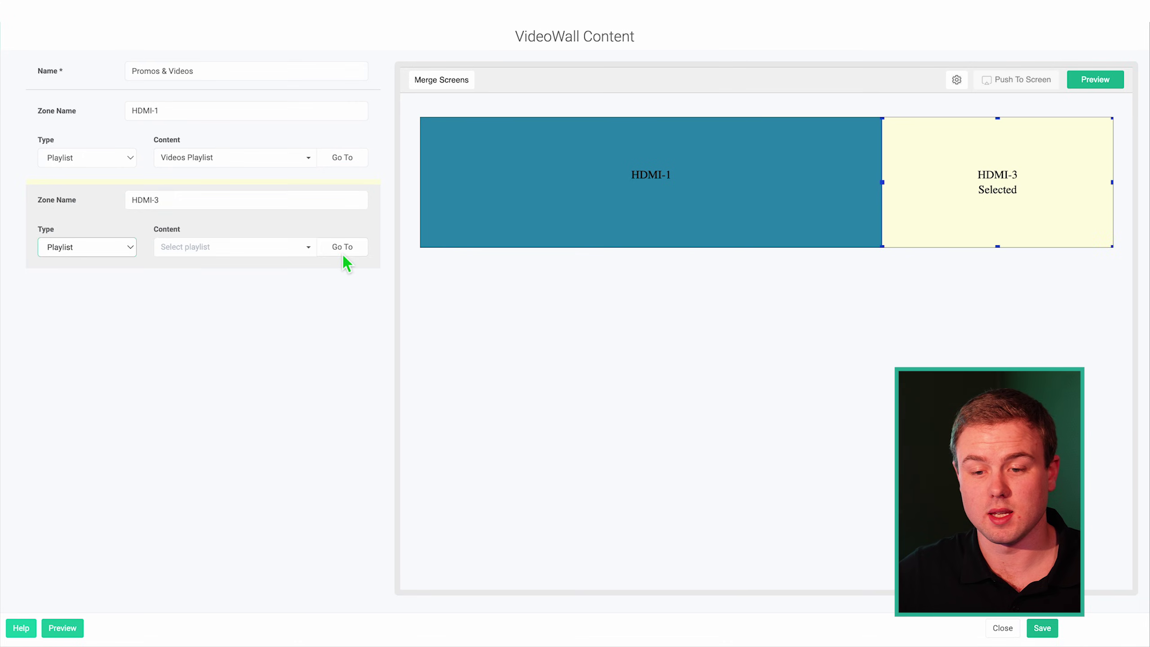
left_click(304, 249)
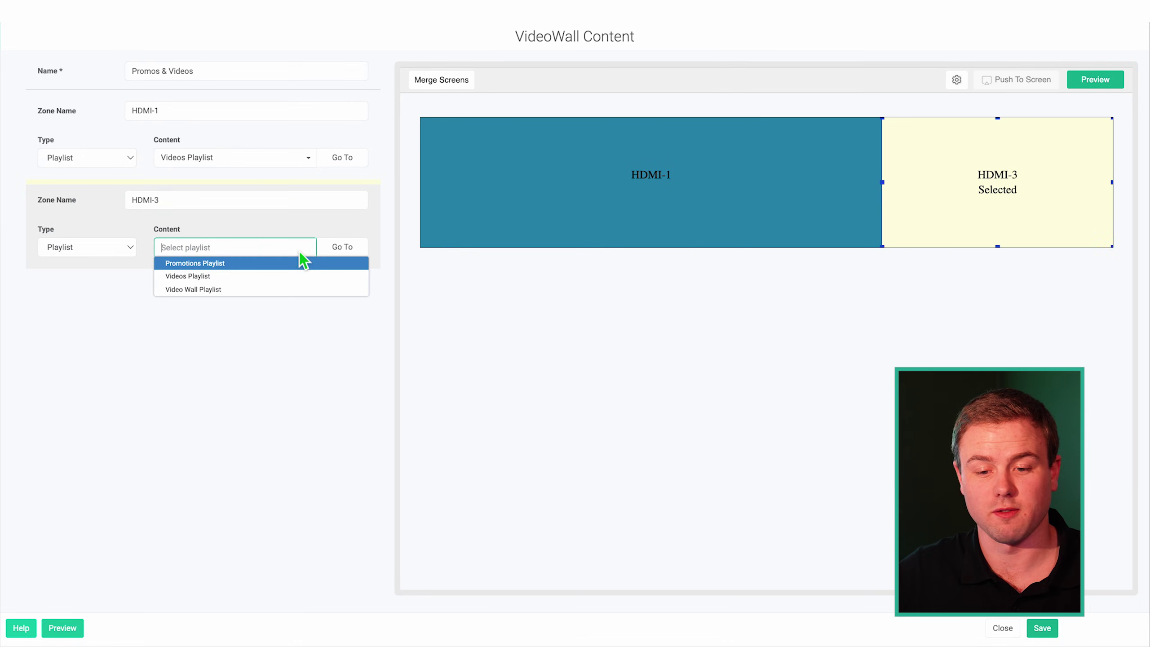
left_click(252, 268)
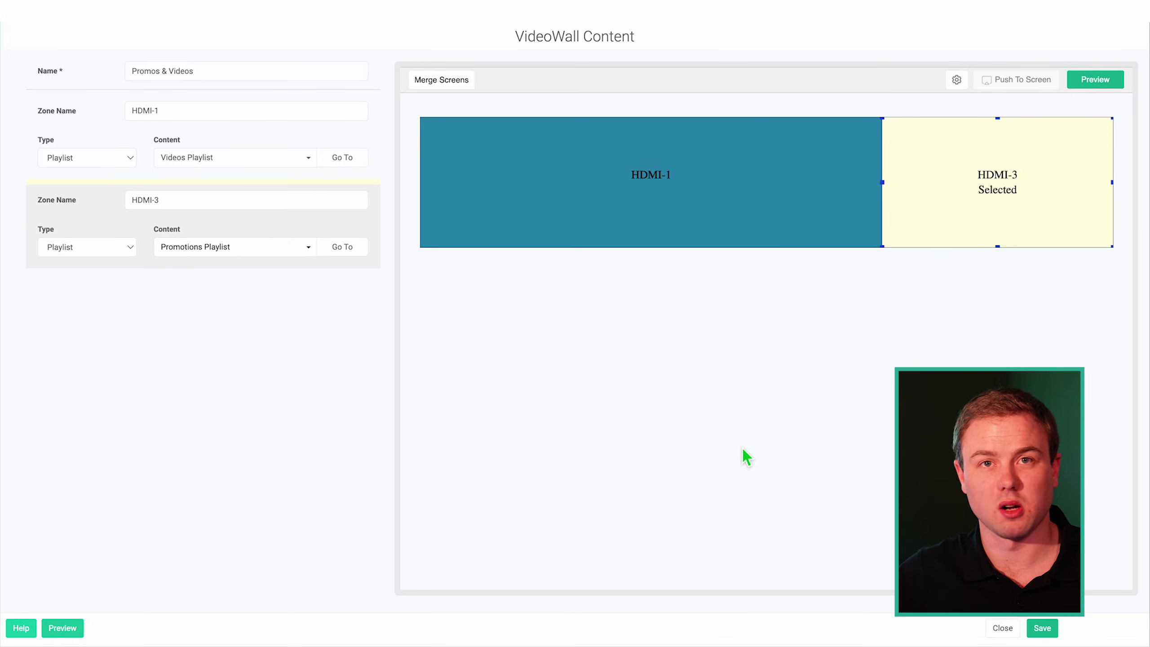
Save the Promos & Videos wall and close the video wall editor.
left_click(1040, 627)
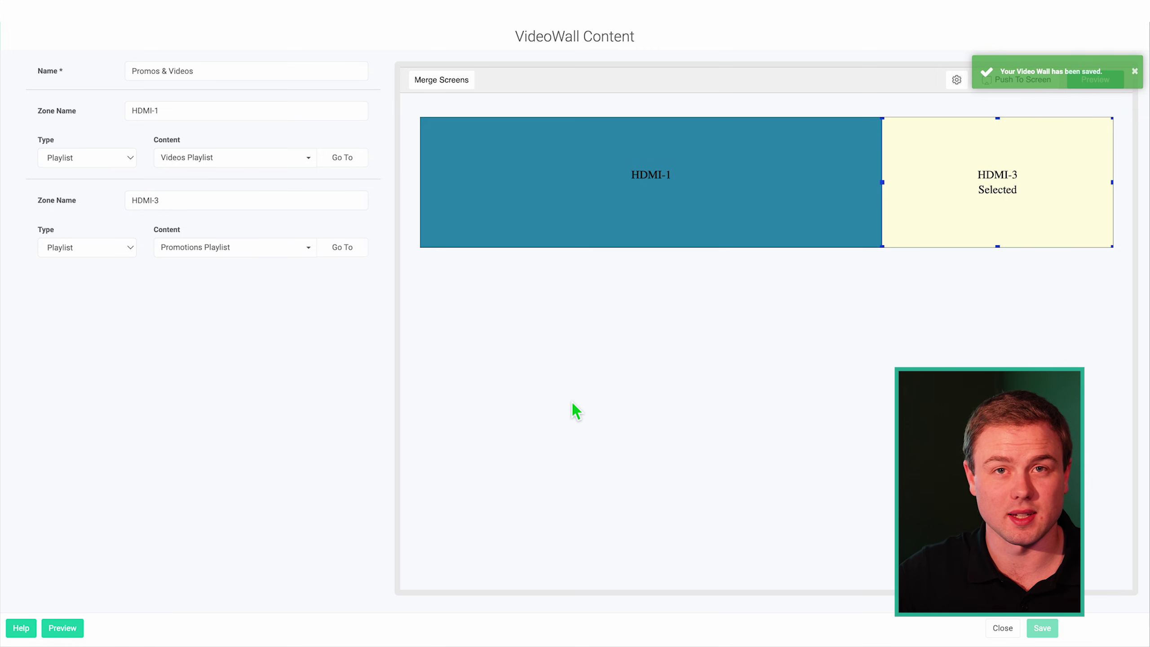
left_click(1002, 628)
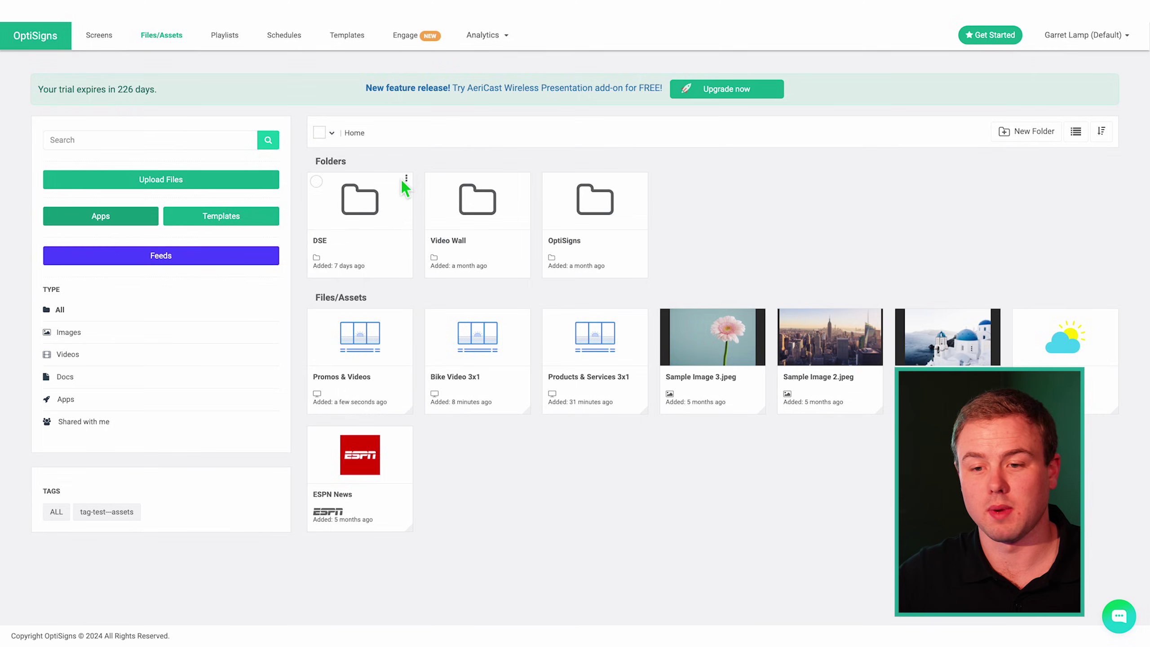
left_click(227, 41)
left_click(125, 268)
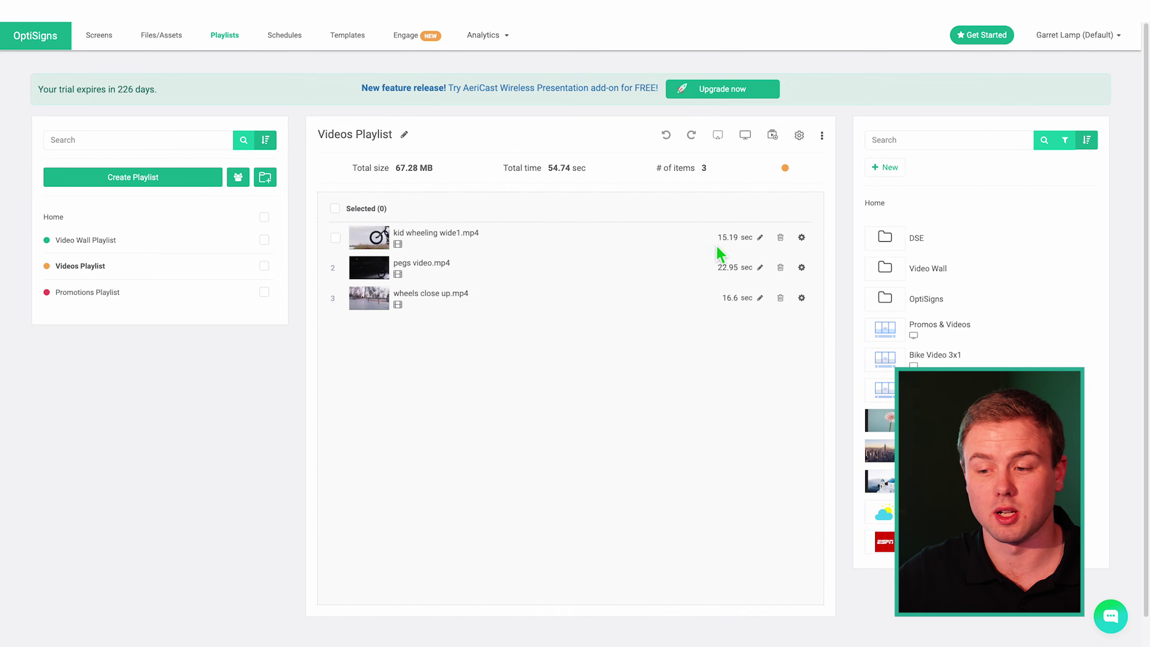
left_click(377, 267)
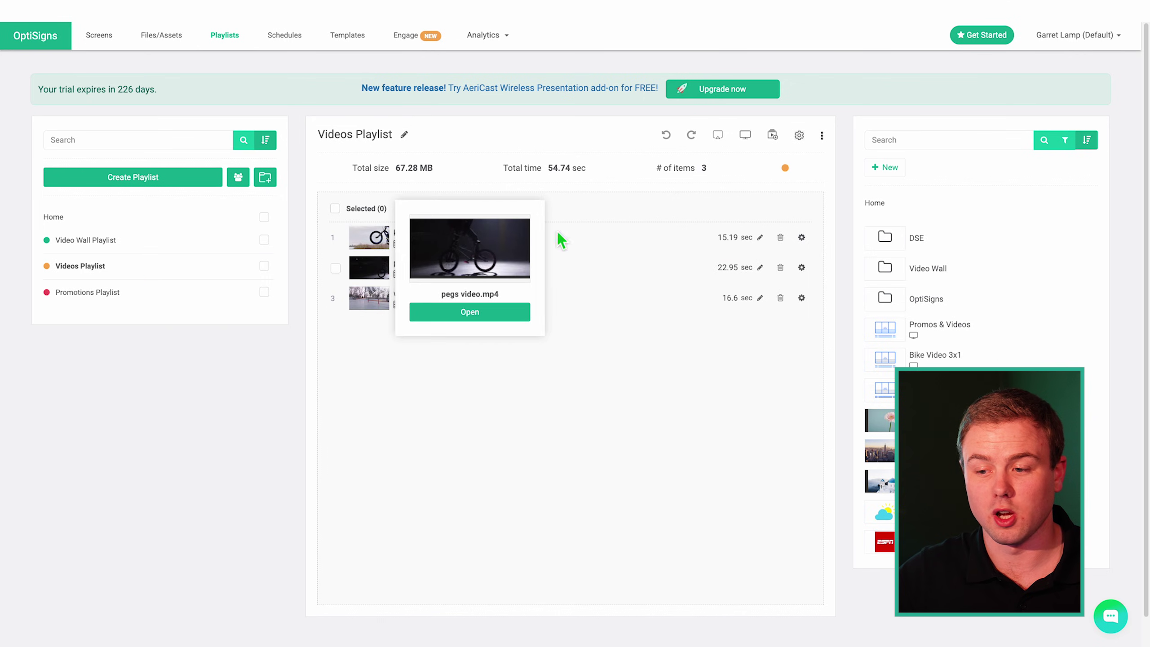
left_click(91, 292)
mouse_move(415, 267)
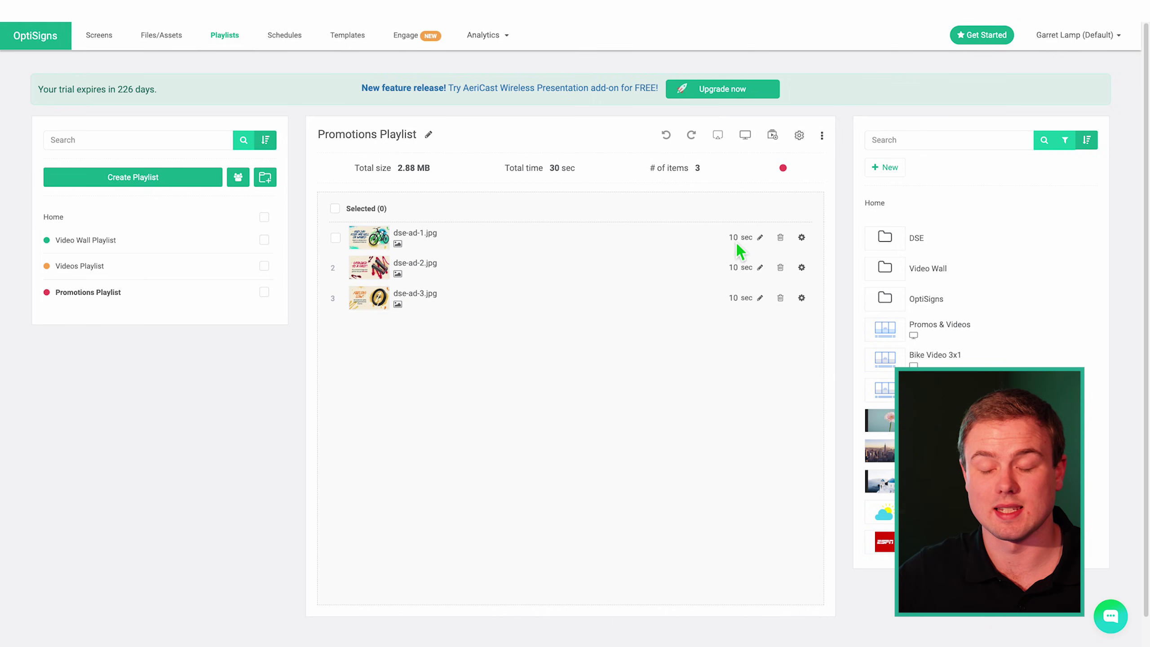
left_click(151, 38)
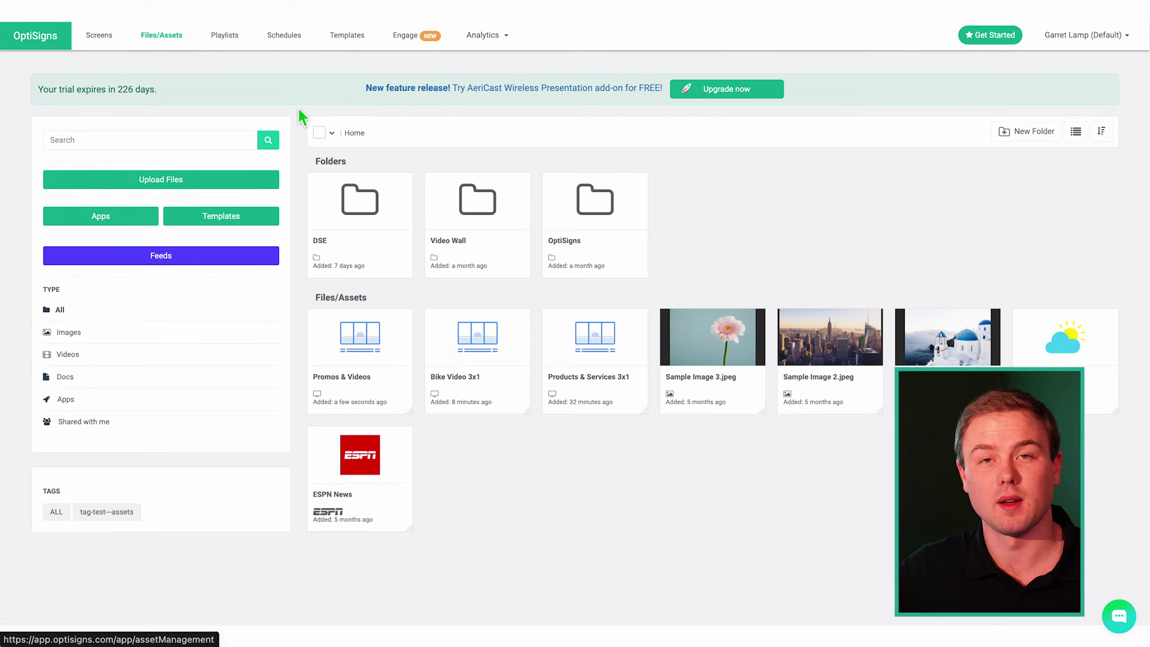
left_click(374, 350)
type("Static promotions (left 2 screens)")
Make Videos (left 2 screens) the primary zone and sync the Static promotions zone to it.
left_click(213, 205)
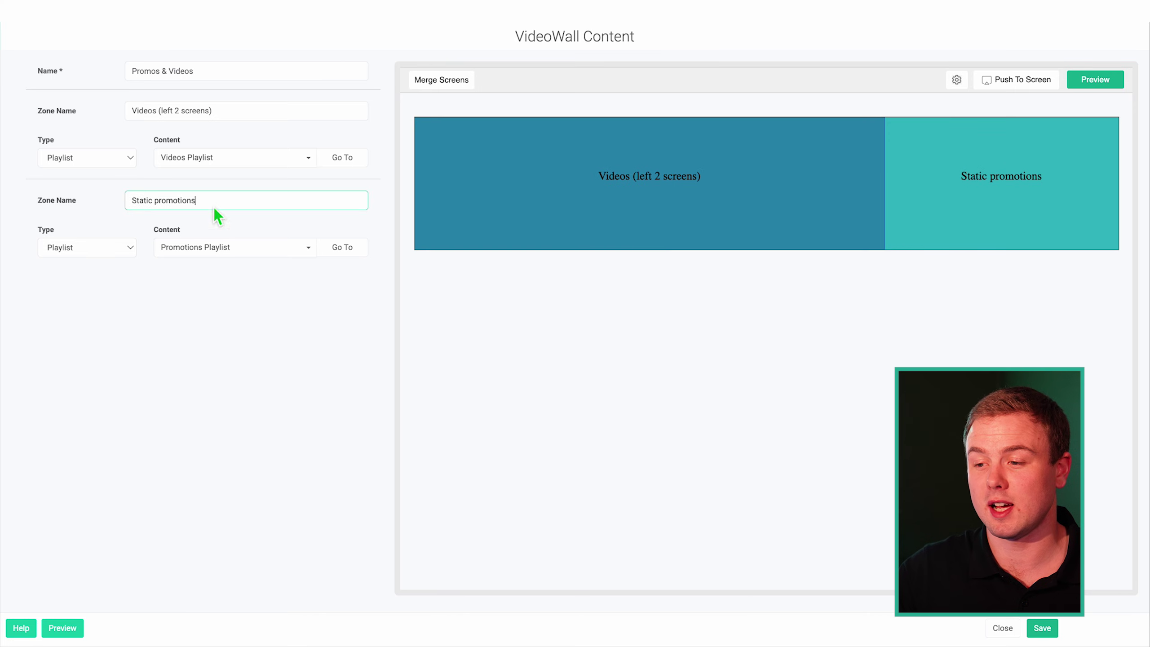
type(" (far right screen)")
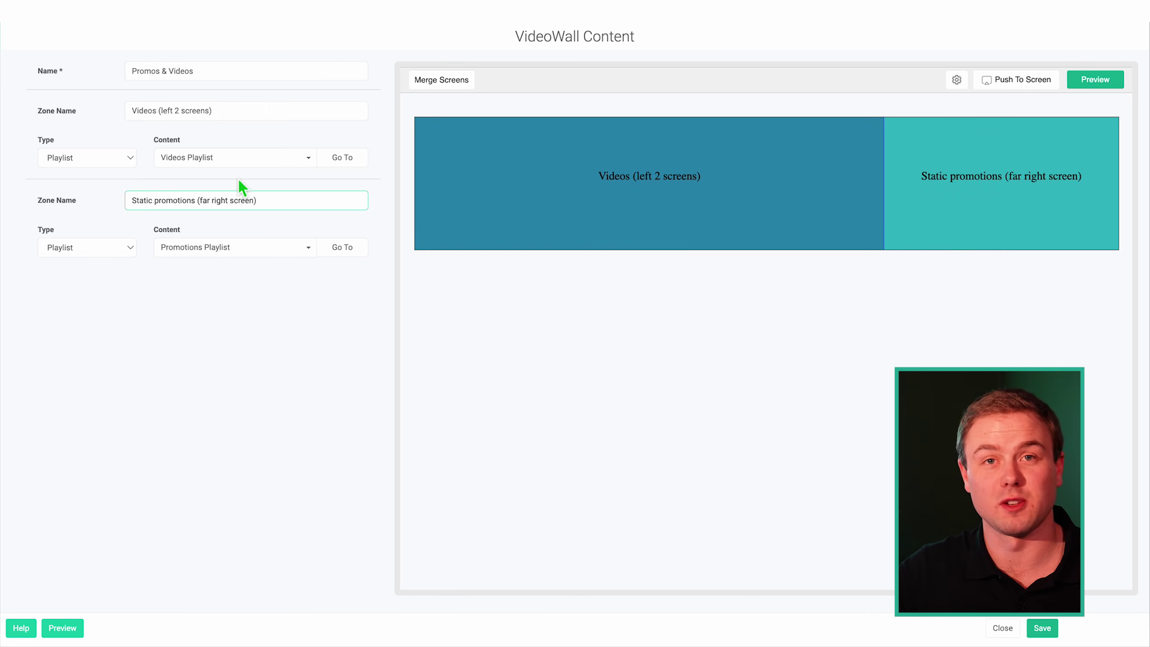
left_click(957, 82)
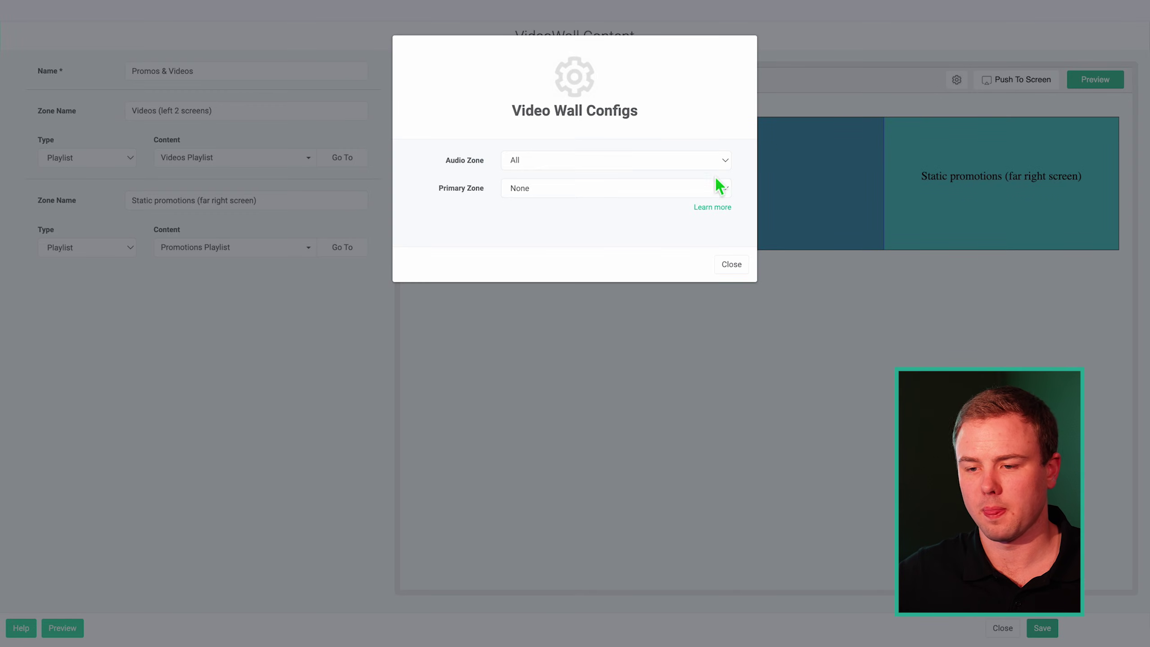
left_click(645, 189)
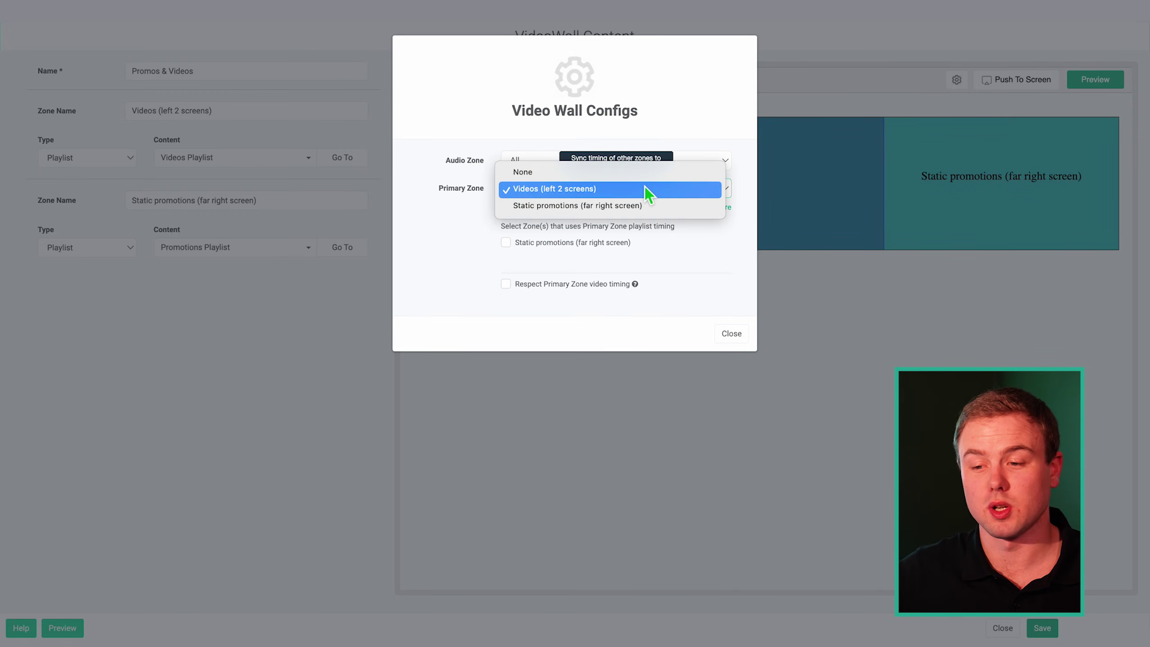
left_click(629, 193)
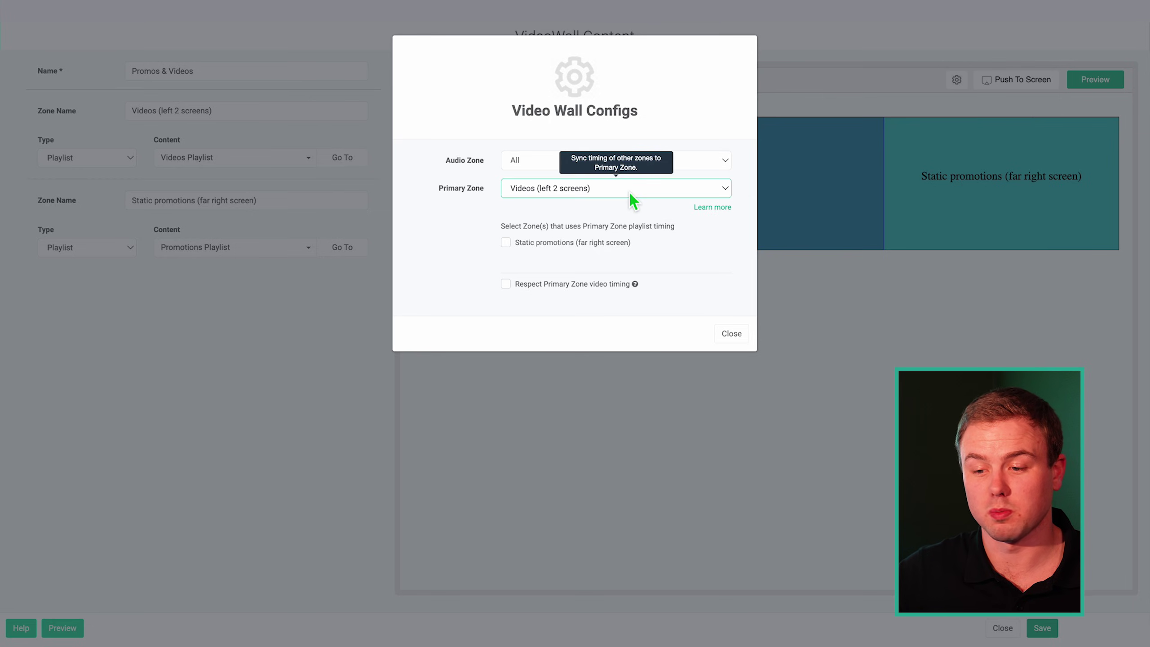
left_click(513, 243)
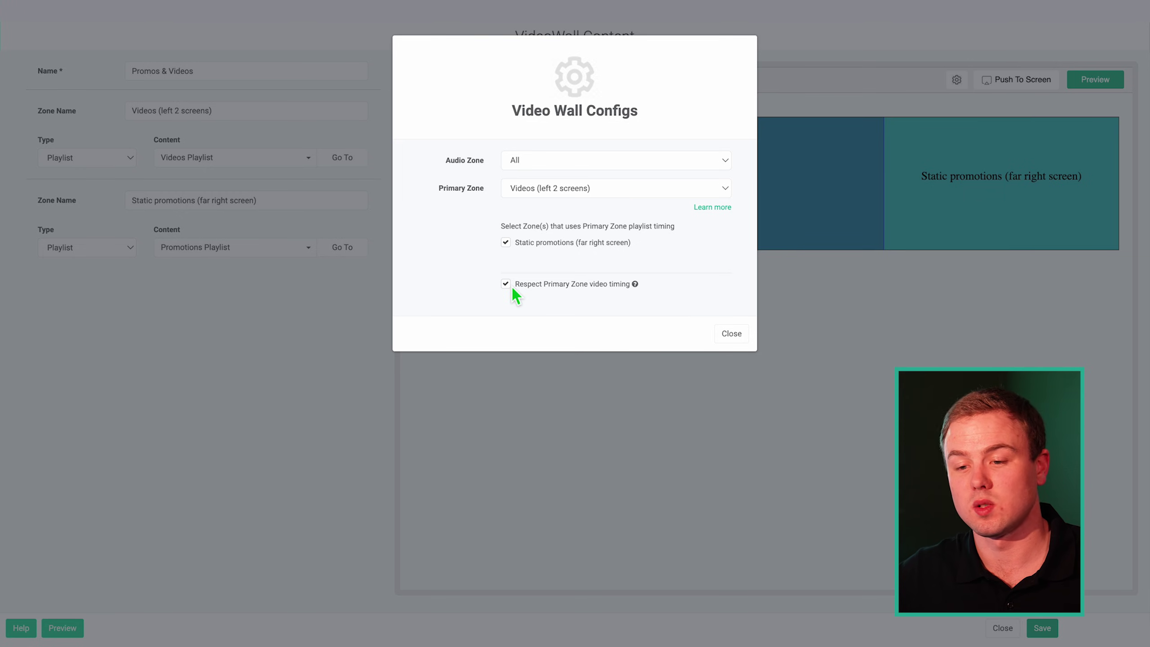
left_click(152, 82)
Recheck the Videos zone's sync settings and save the Promos & Videos wall.
left_click_drag(227, 81, 116, 74)
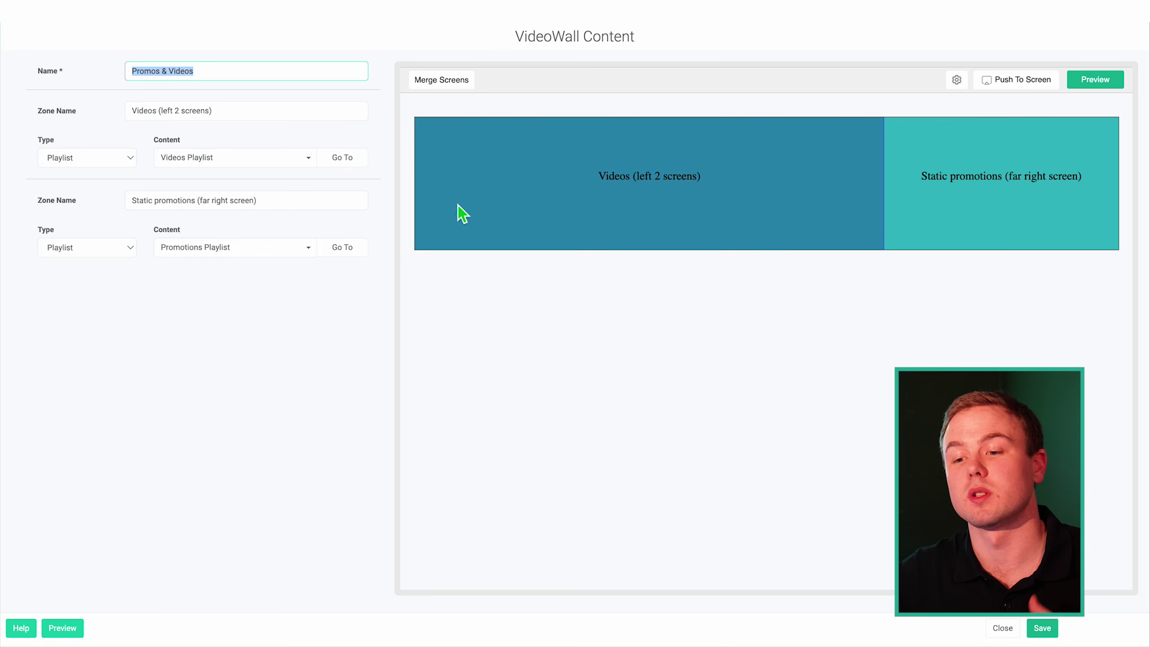
left_click(681, 186)
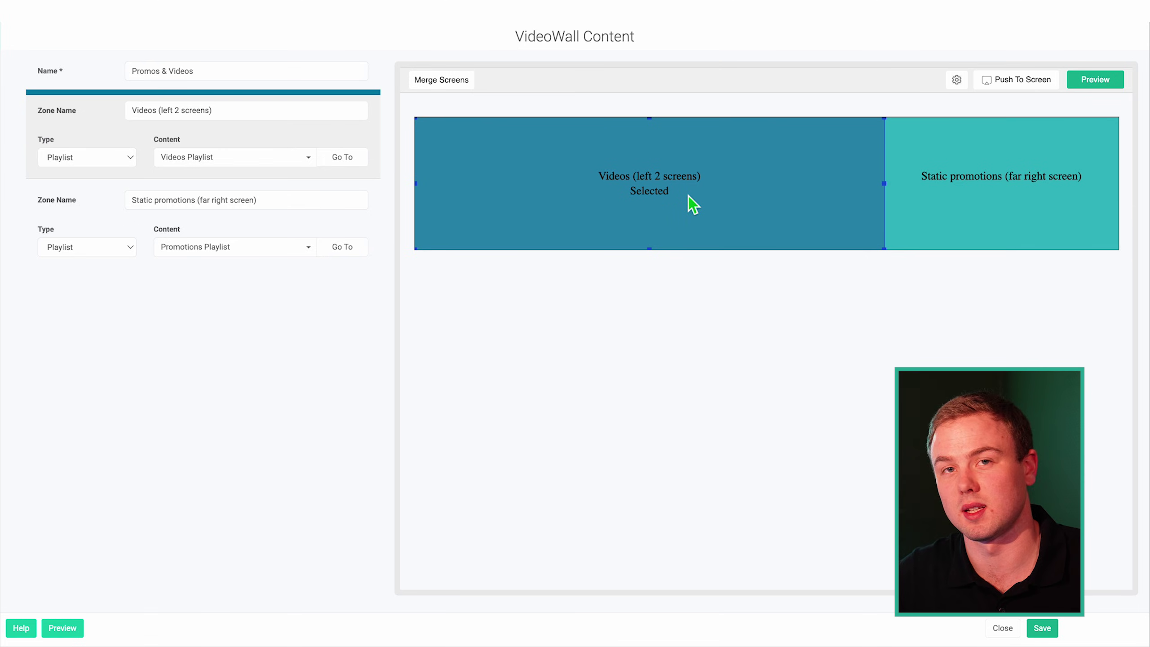
left_click(956, 79)
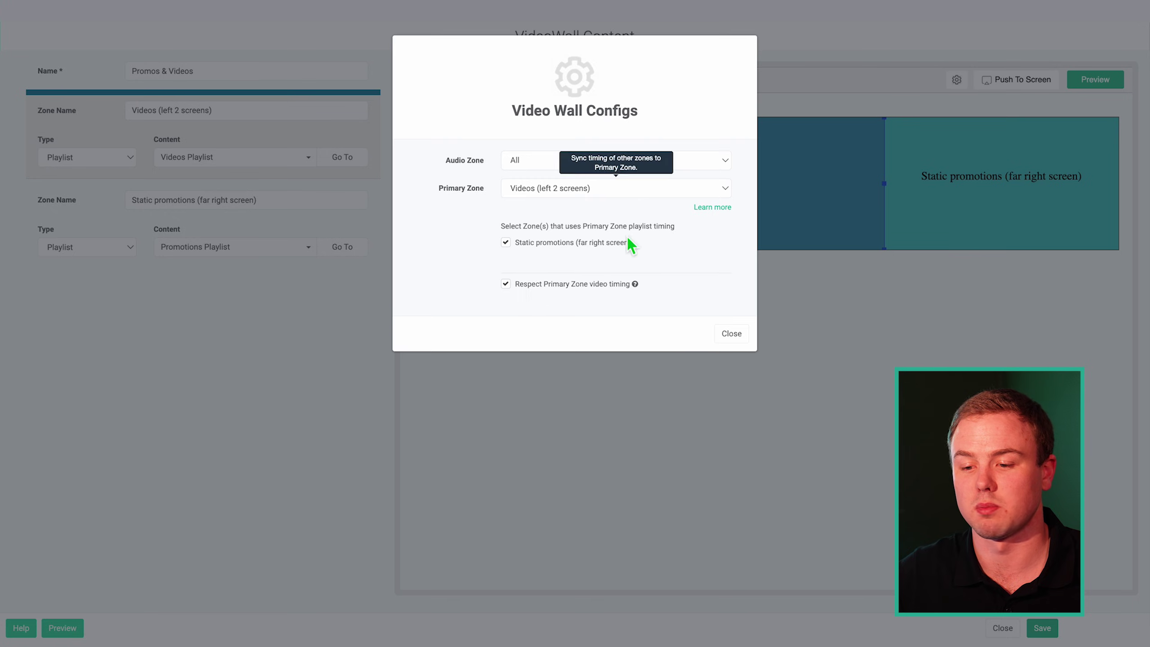
left_click(731, 336)
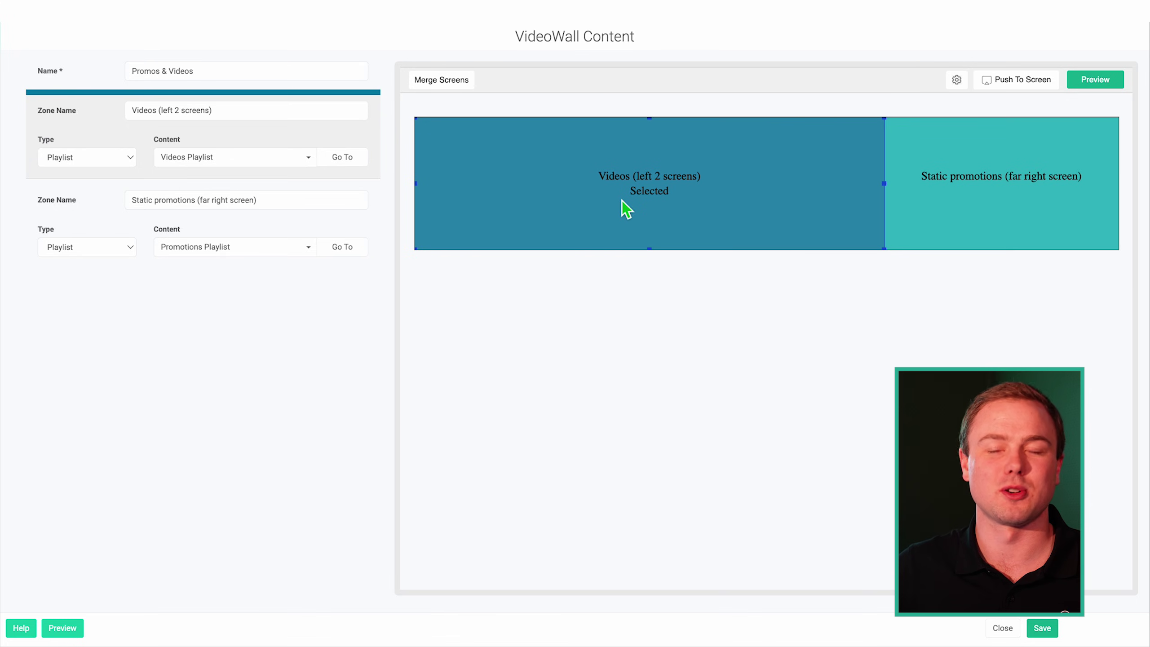
left_click(1042, 627)
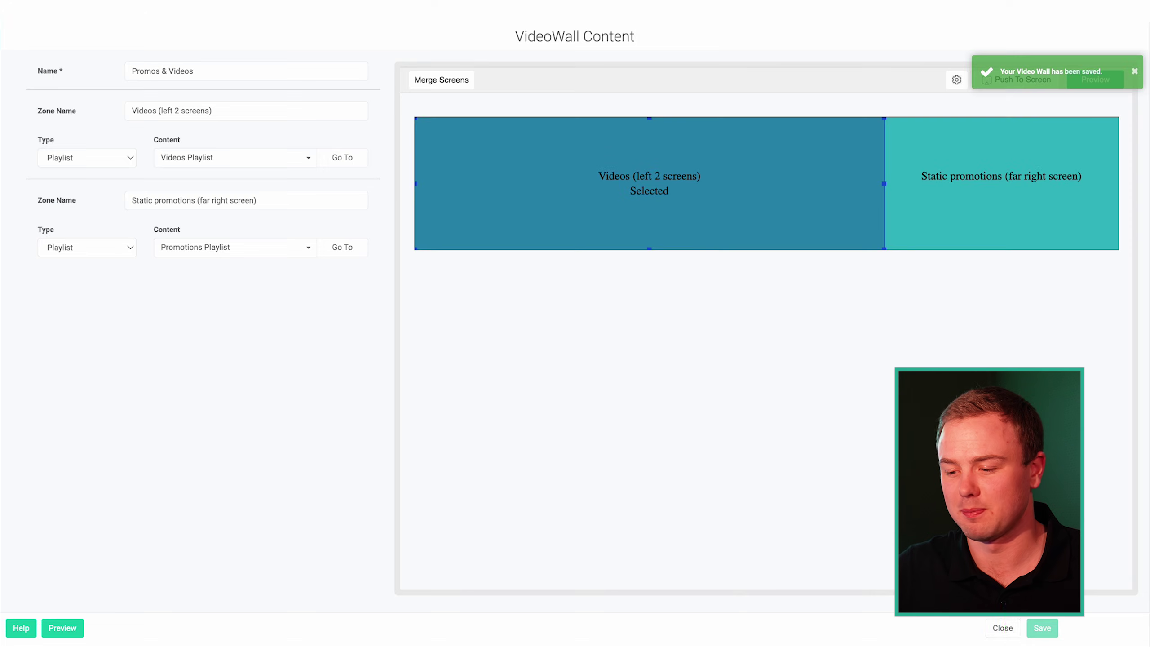
Drag Promos & Videos into Video Wall Playlist as its second 10-second item.
left_click(239, 41)
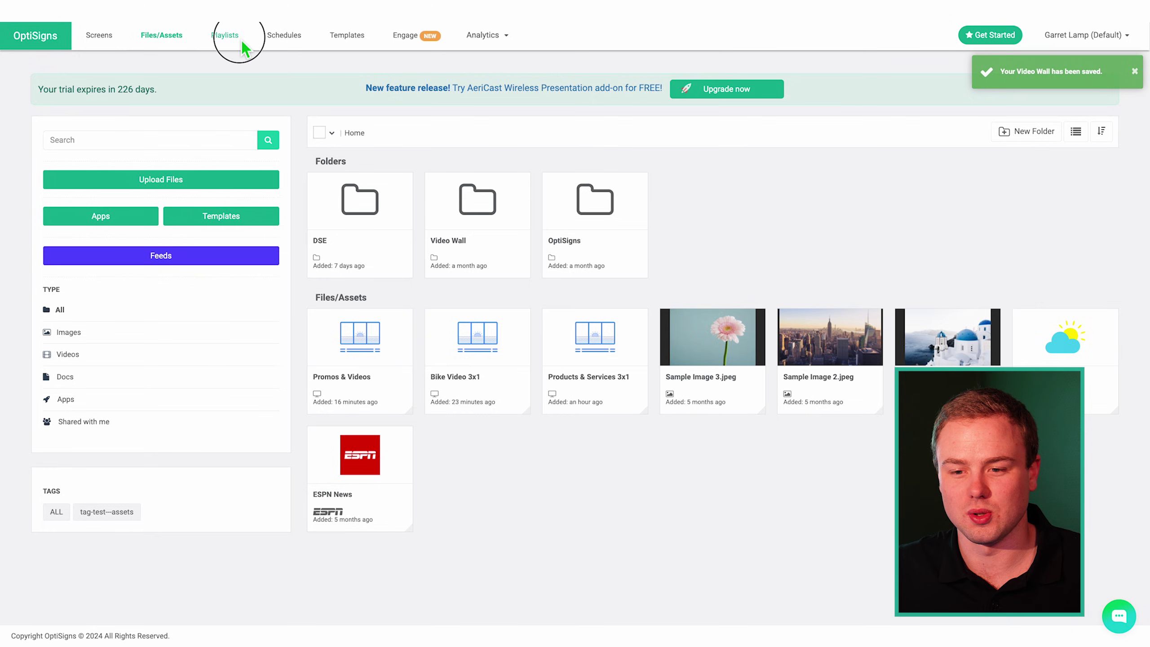
left_click(967, 329)
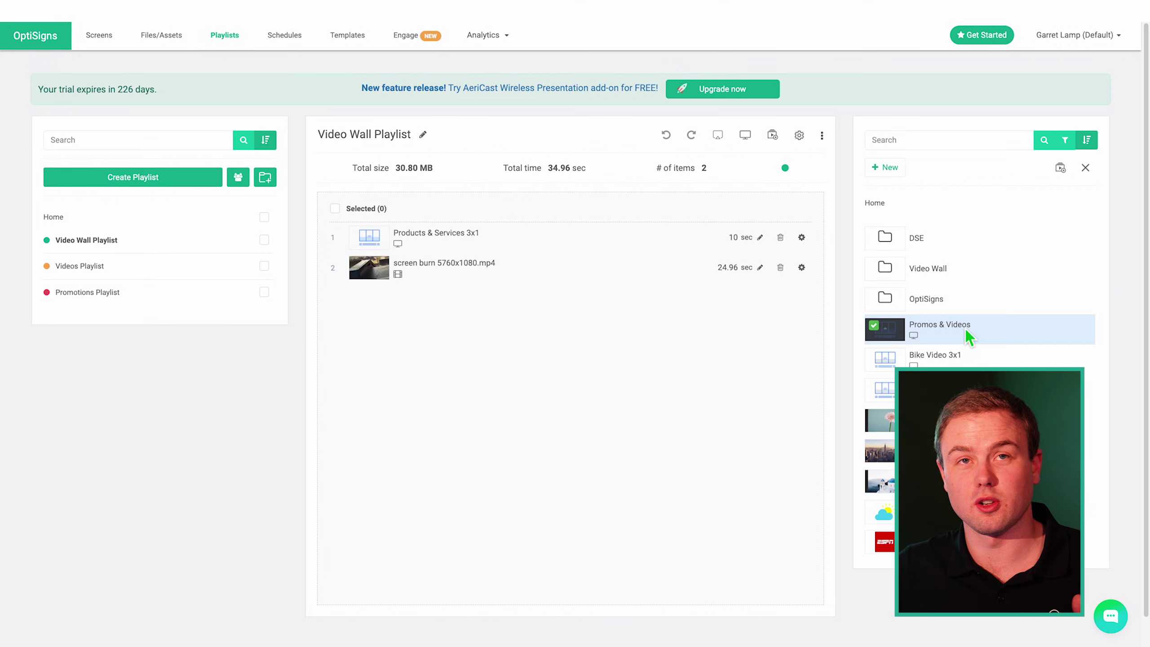
left_click_drag(965, 329, 733, 276)
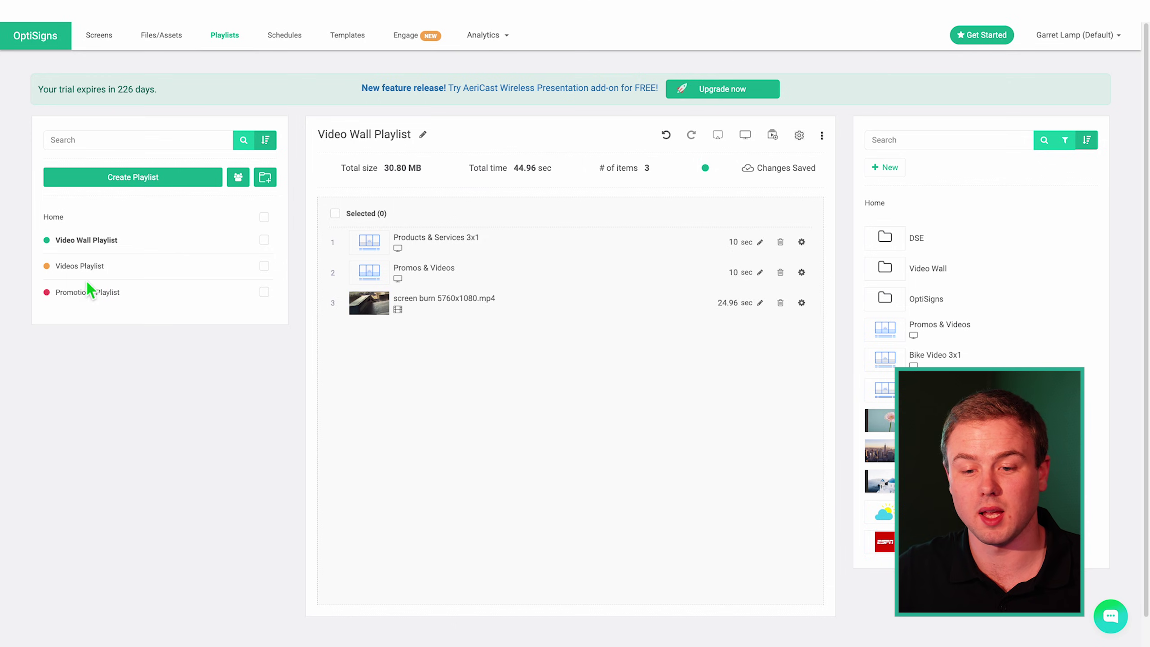
left_click(81, 268)
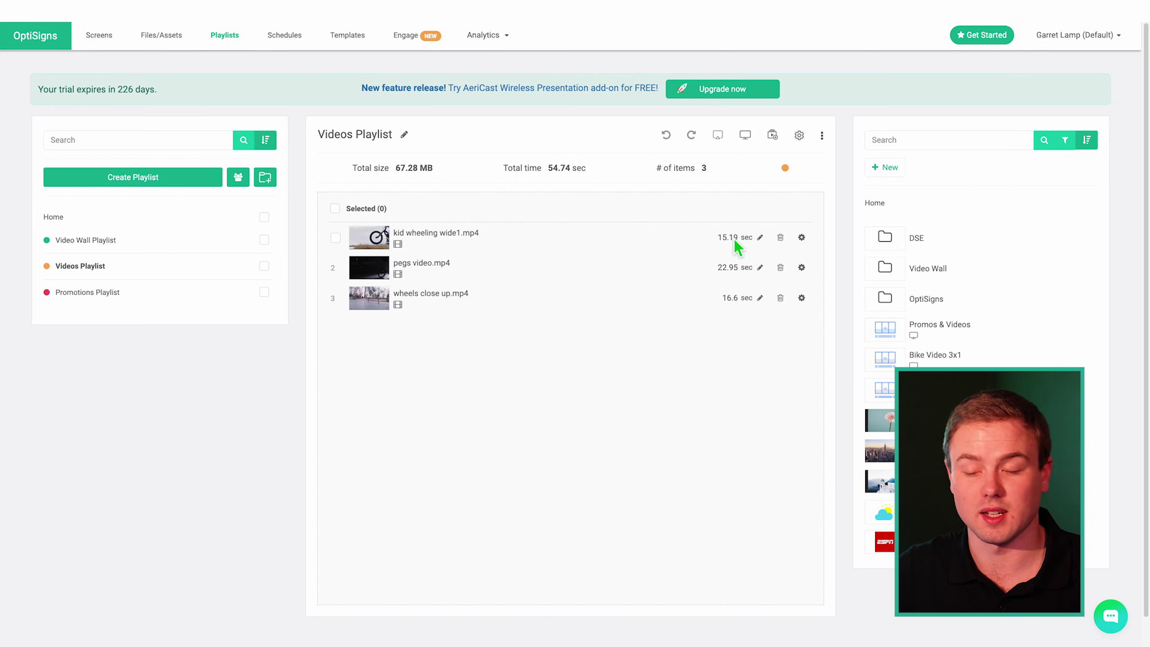
left_click(110, 250)
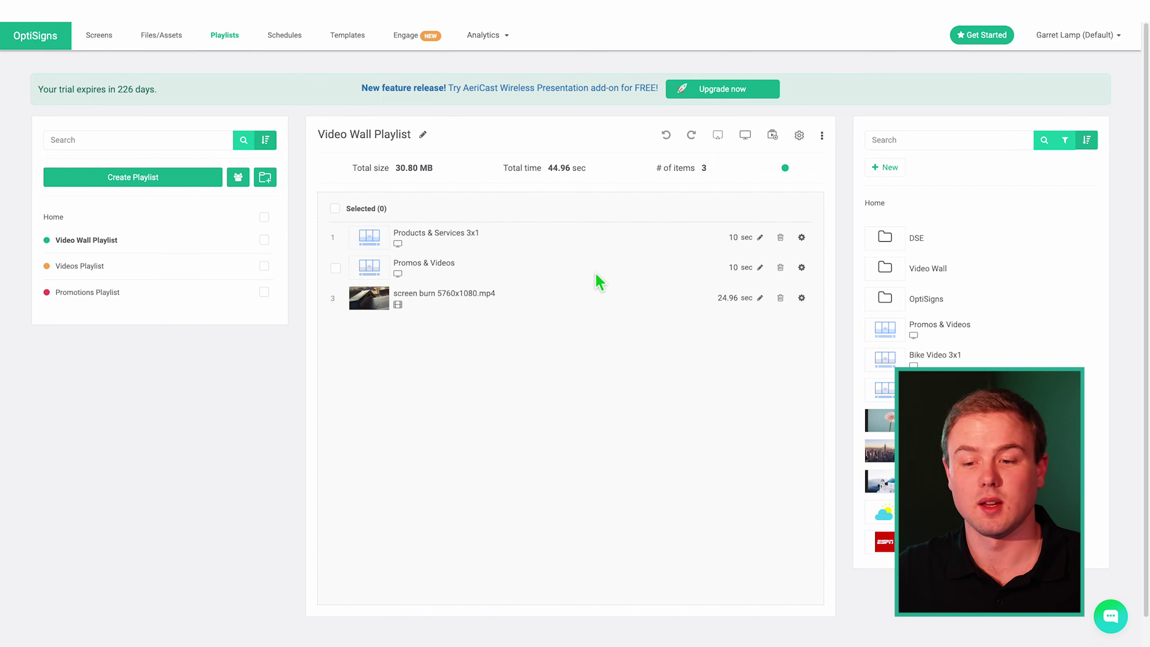
Change the Promos & Videos duration from 10 to 5 seconds.
double_click(734, 274)
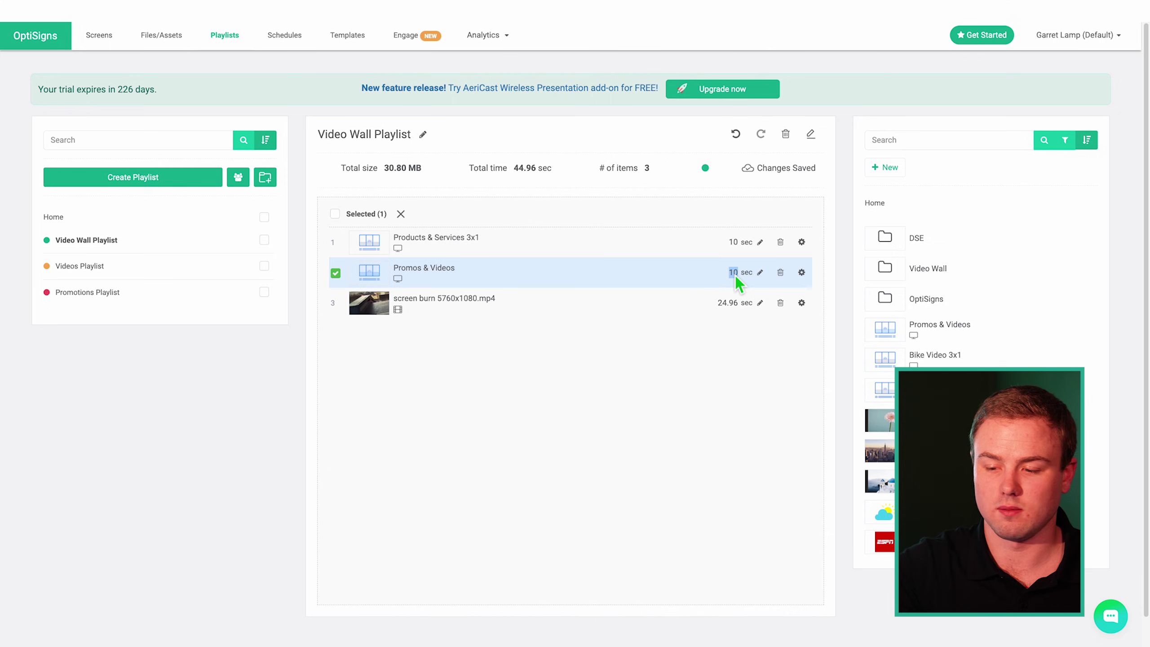
type("5")
key("Return")
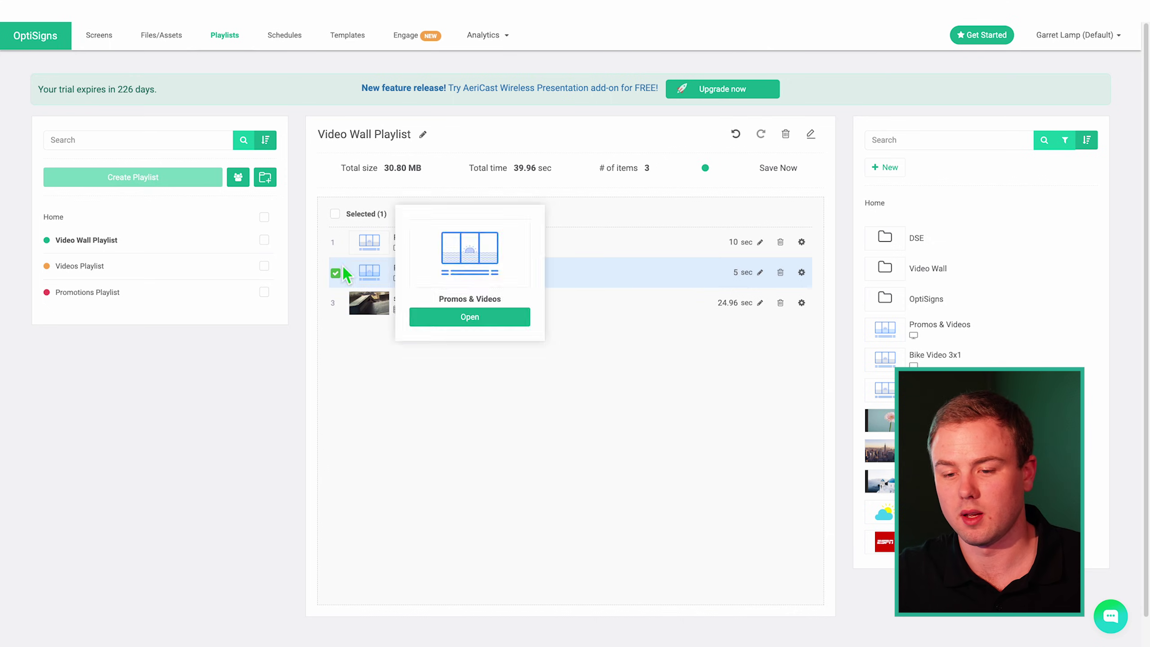
left_click(334, 273)
left_click(80, 268)
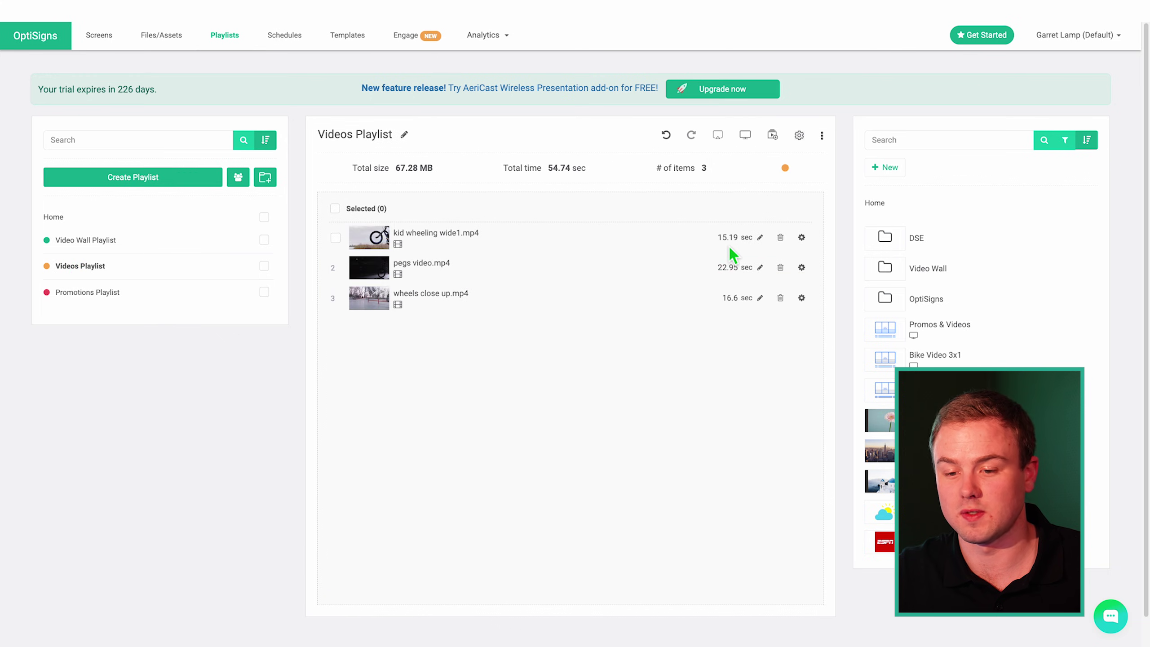
left_click(106, 243)
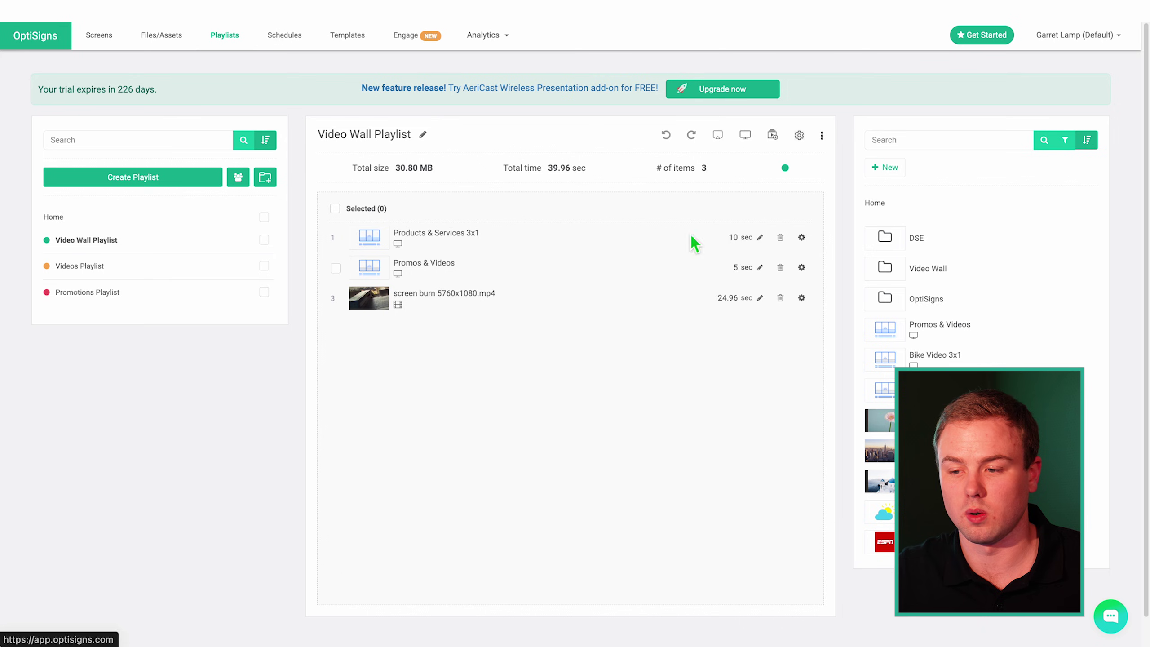
Move Promos & Videos to the top of the playlist and preview it.
left_click_drag(565, 267, 558, 232)
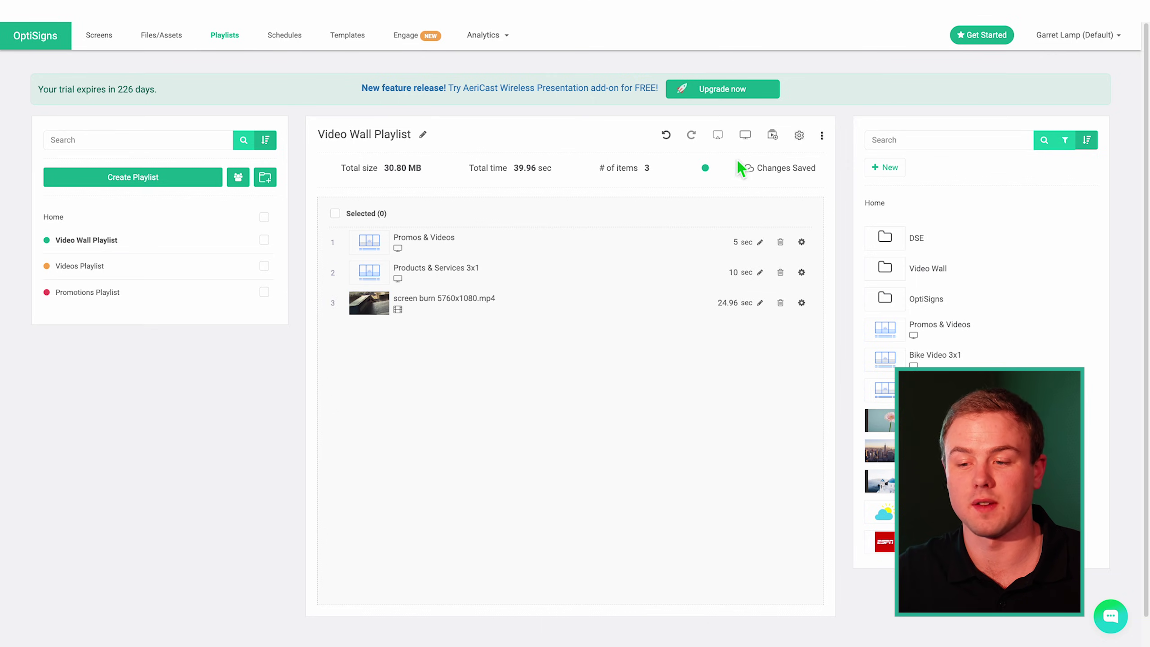
left_click(746, 134)
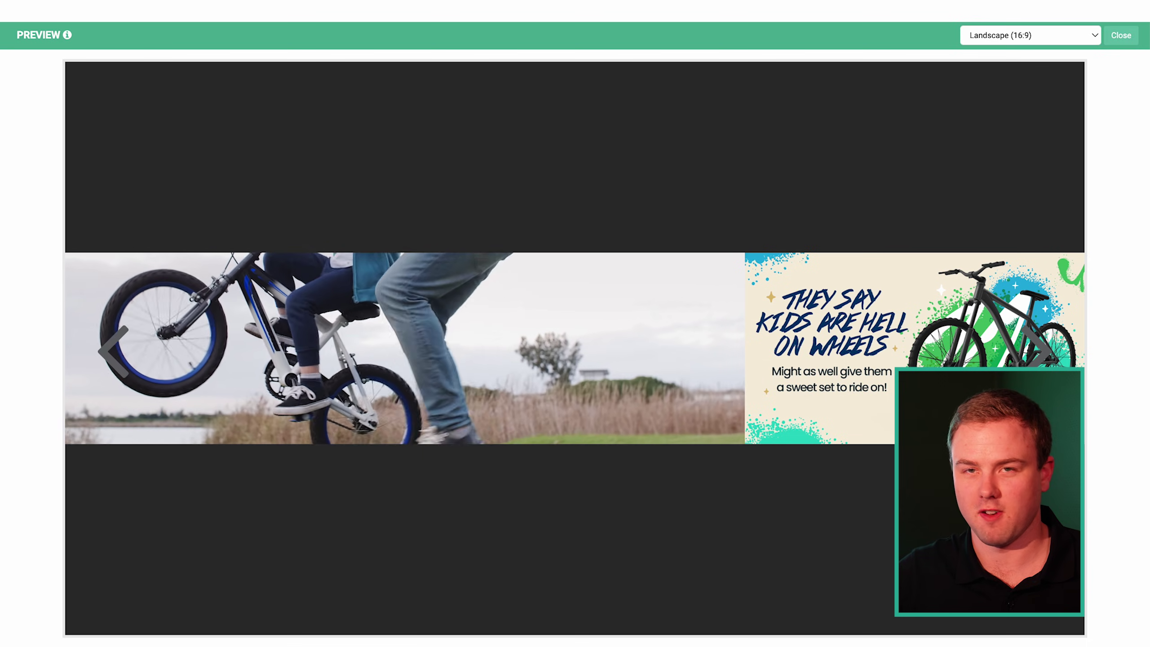
mouse_move(396, 373)
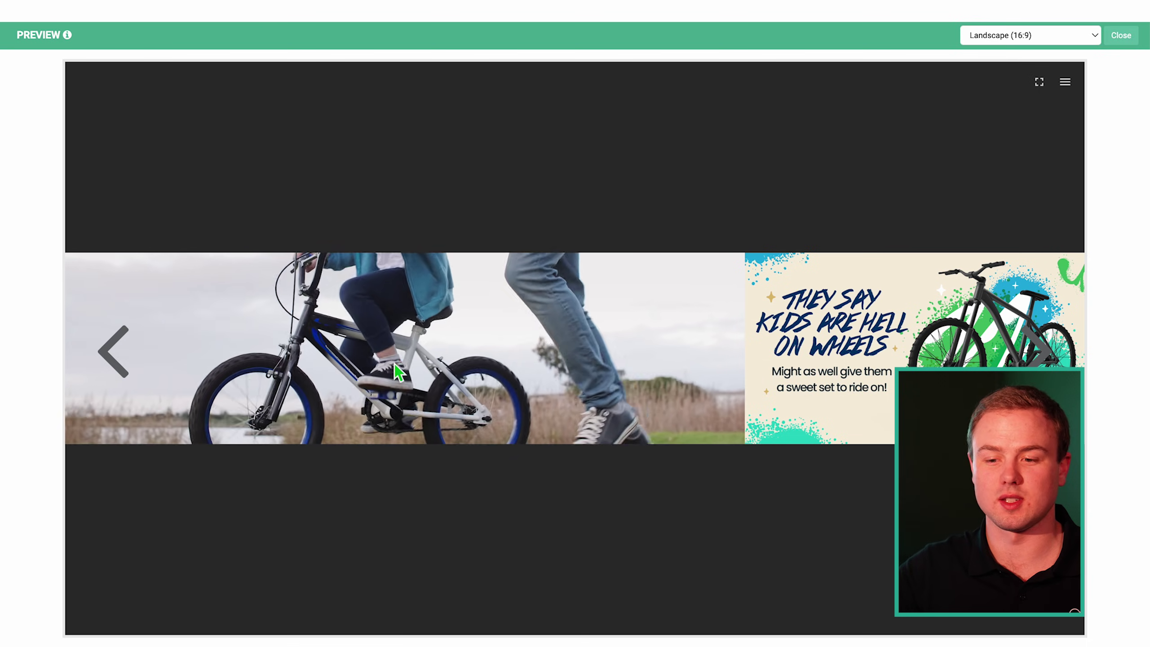
left_click(1122, 35)
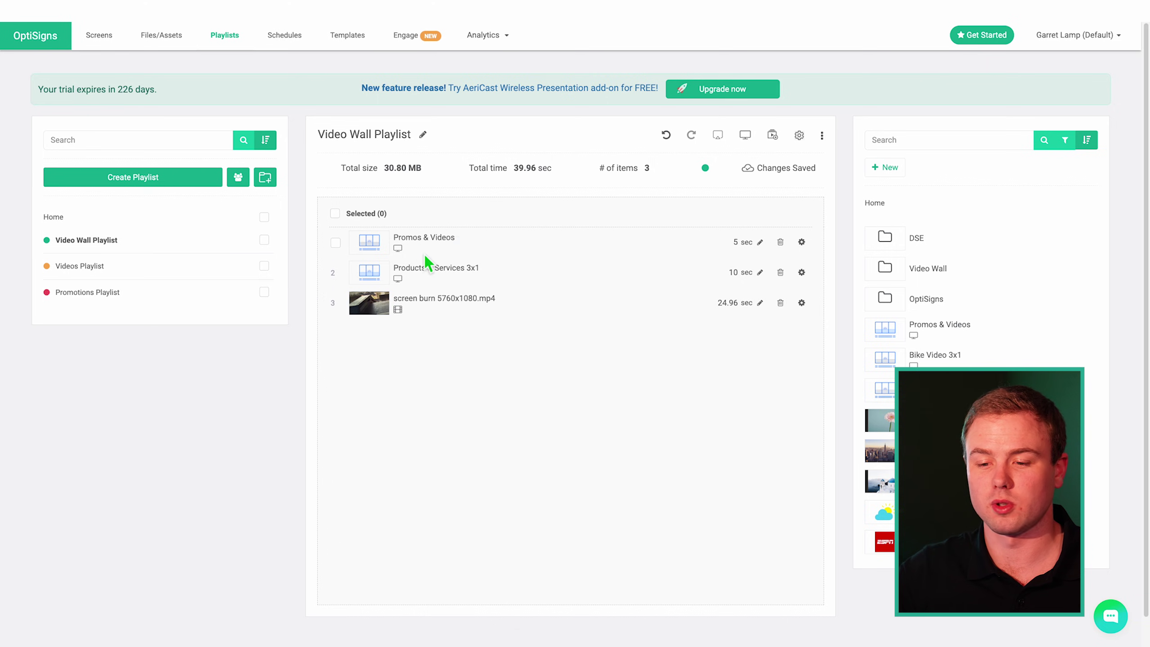
Turn off Respect Primary Zone video timing for Promos & Videos and save the wall.
left_click(182, 36)
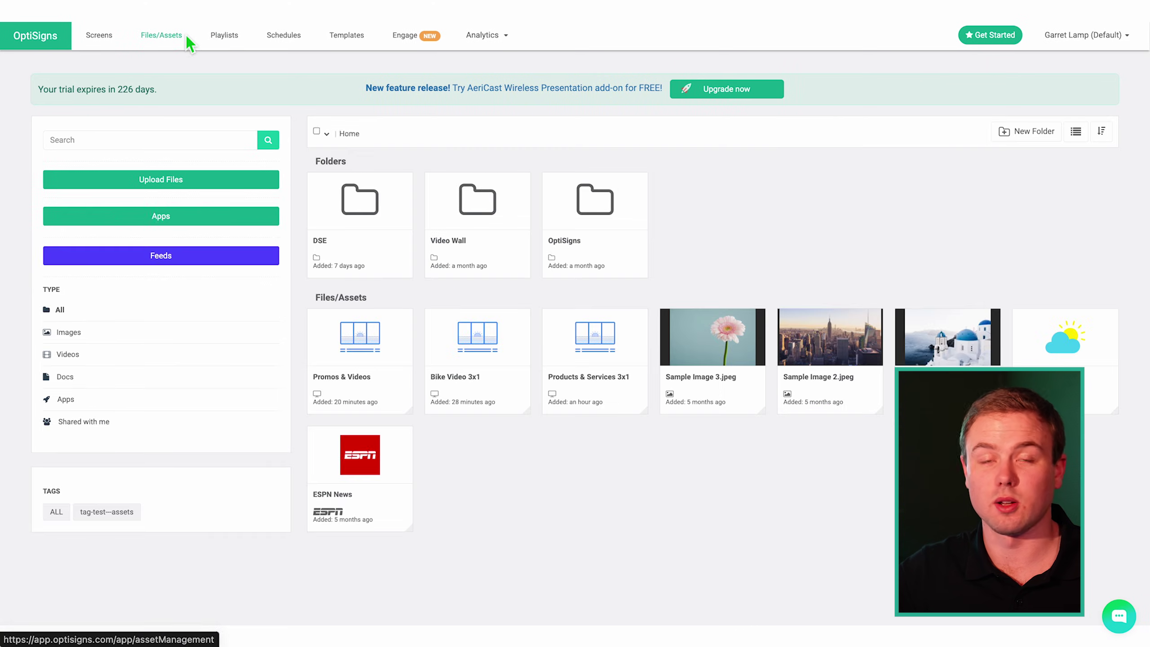
left_click(357, 365)
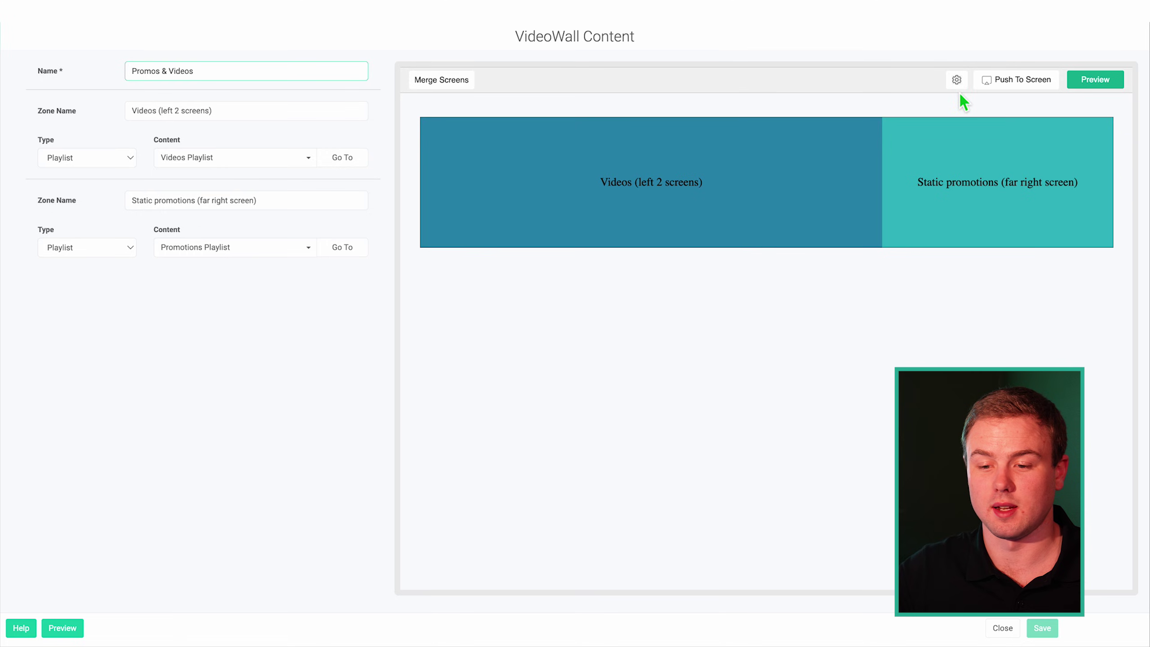
left_click(957, 80)
left_click(509, 285)
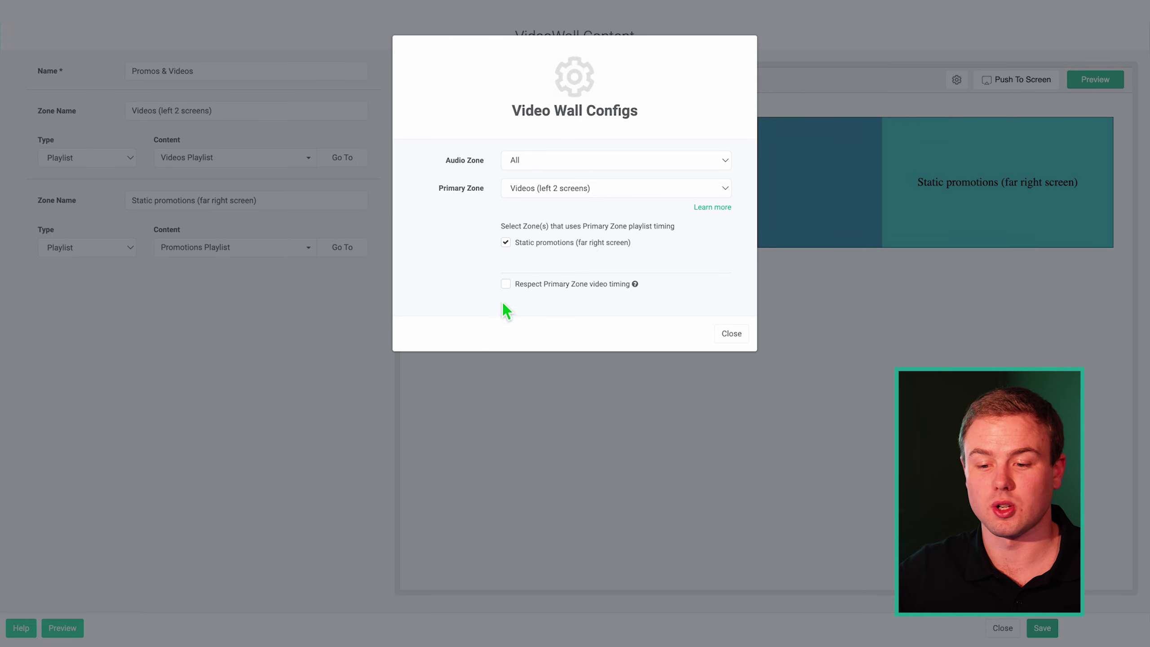
left_click(732, 334)
left_click(1043, 628)
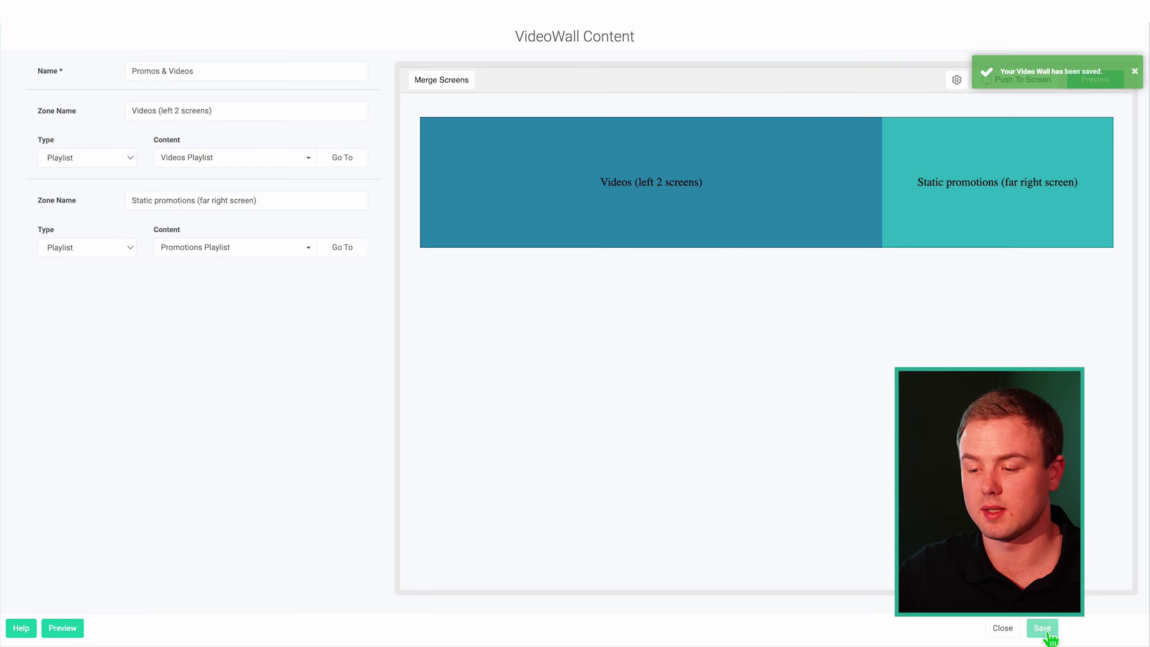
Preview the Video Wall Playlist again.
left_click(232, 37)
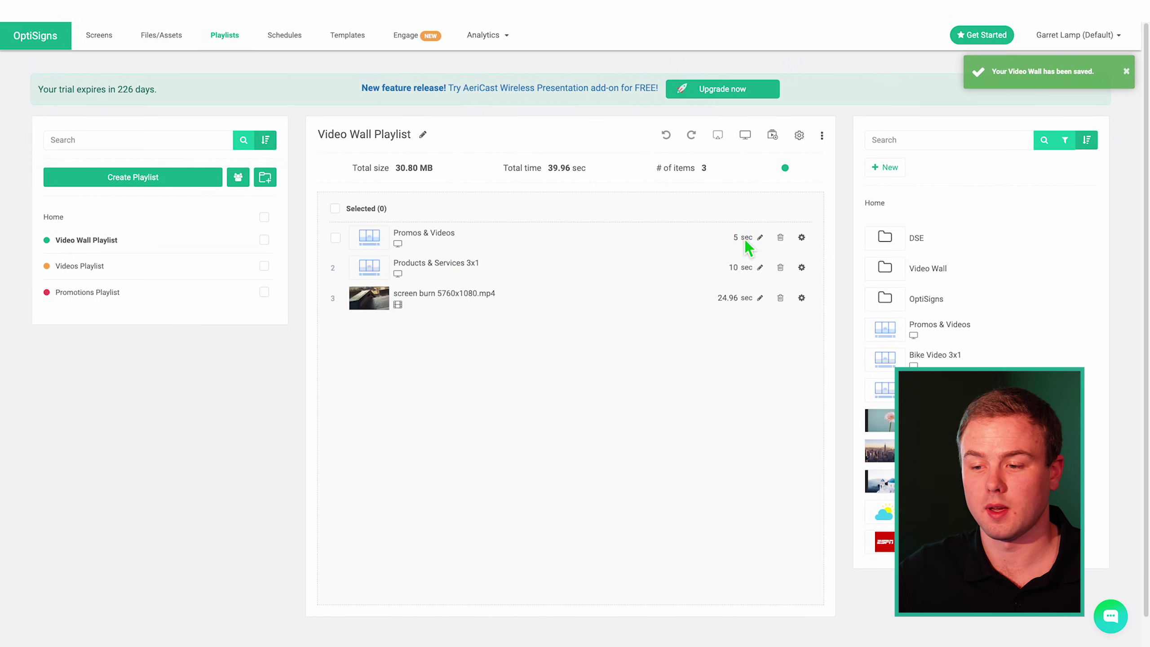
left_click(746, 136)
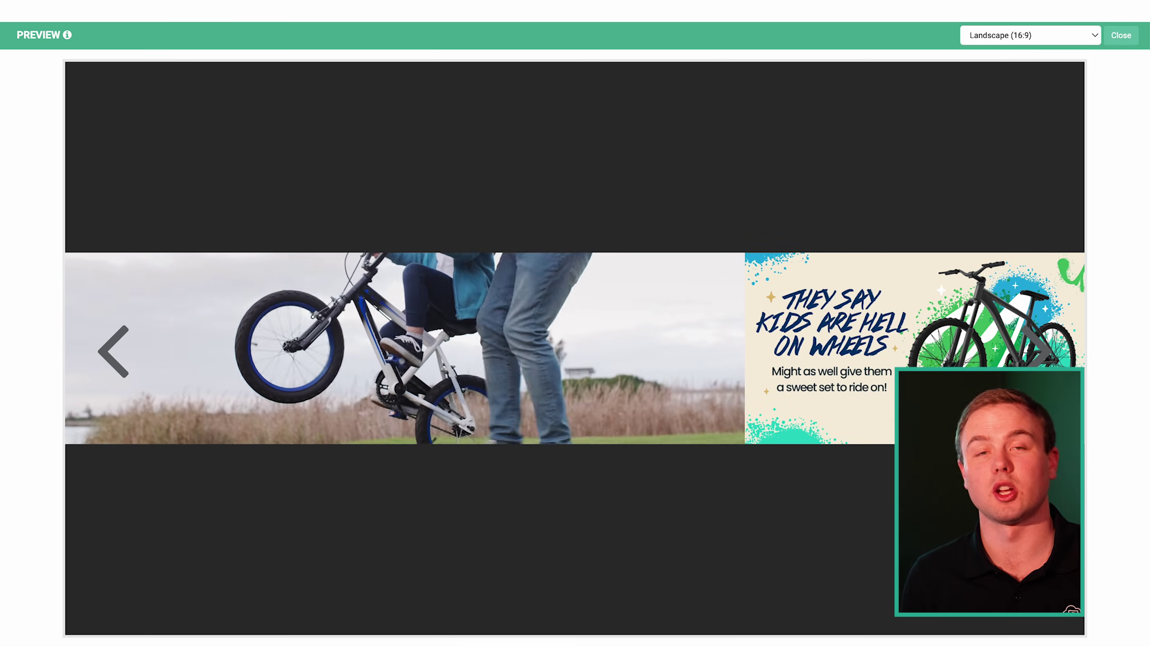
mouse_move(957, 248)
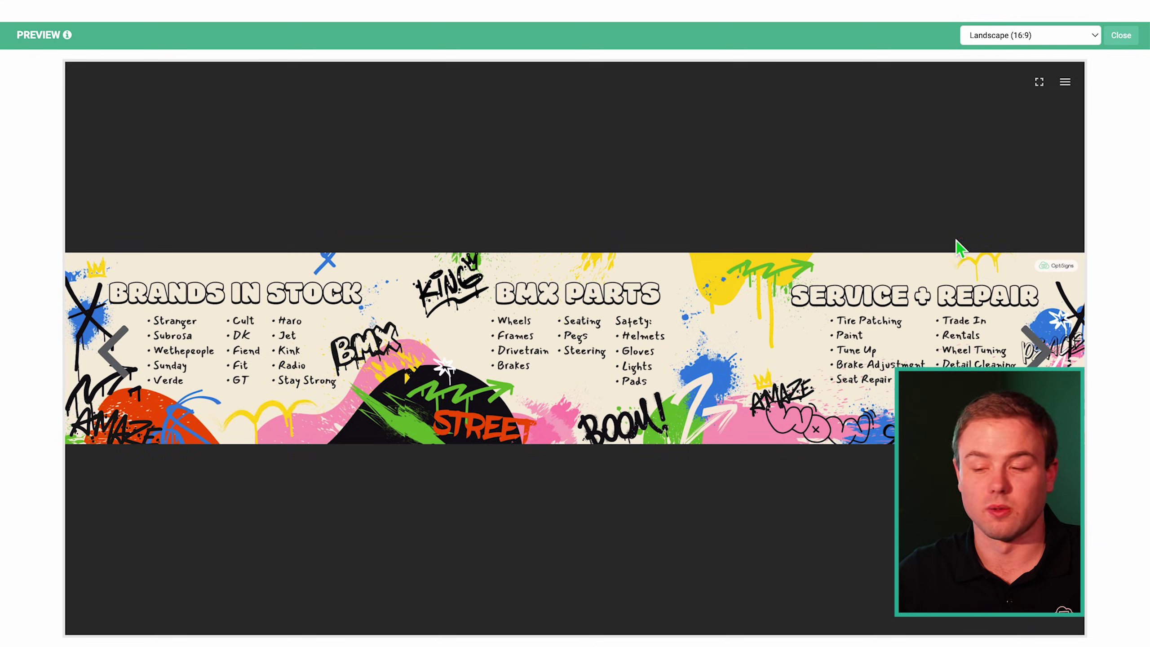
left_click(1121, 35)
Re-enable primary zone video timing, save, and place Promos & Videos below Products & Services 3x1.
left_click(160, 37)
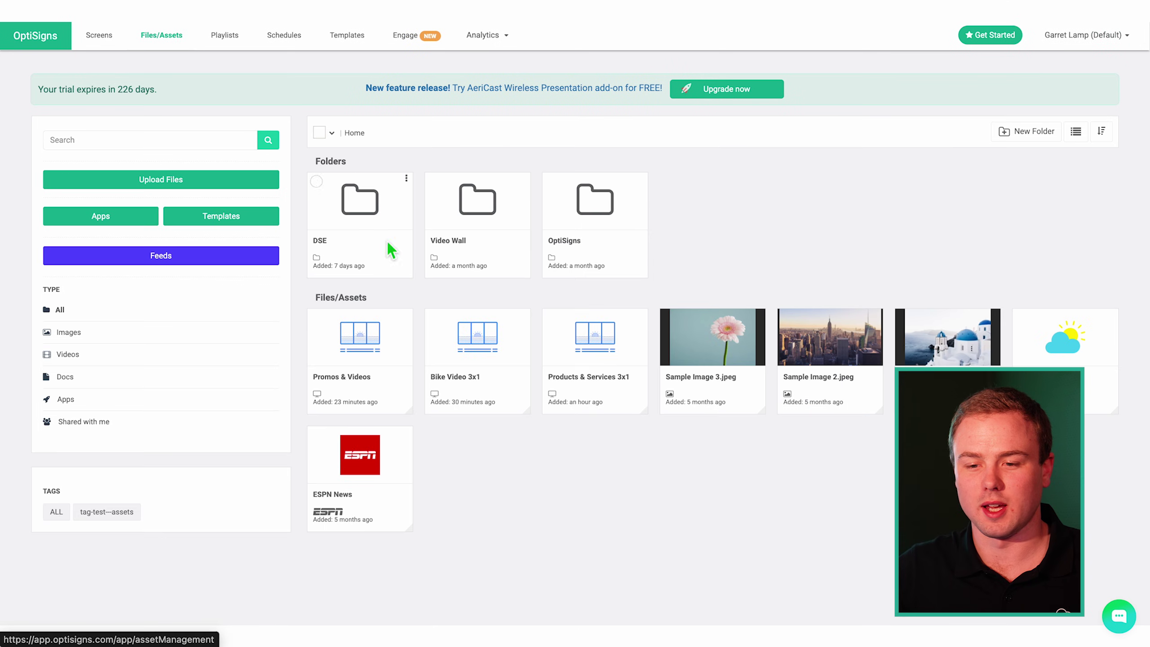
left_click(434, 398)
left_click(953, 83)
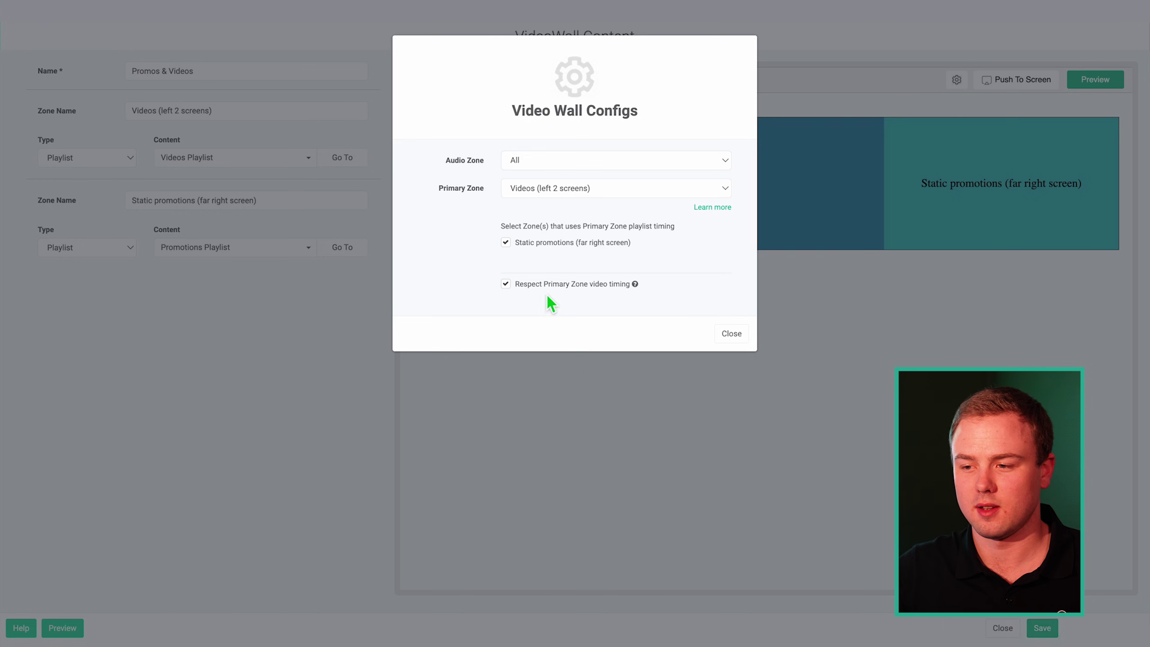
left_click(731, 334)
left_click(1042, 628)
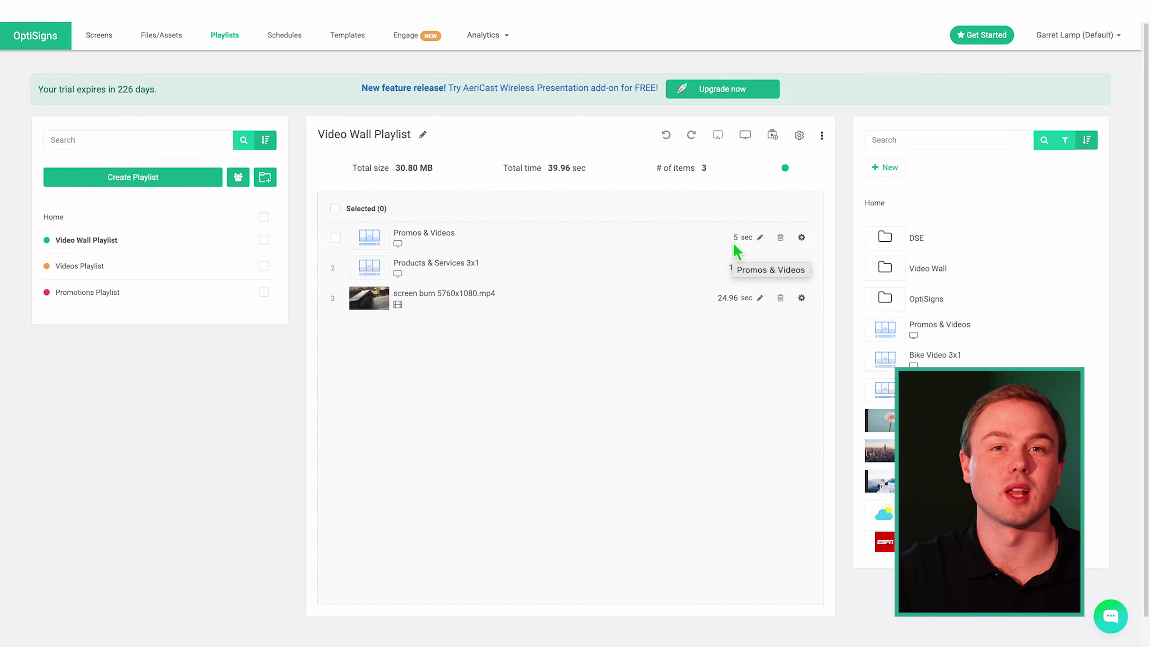
left_click_drag(733, 241, 733, 242)
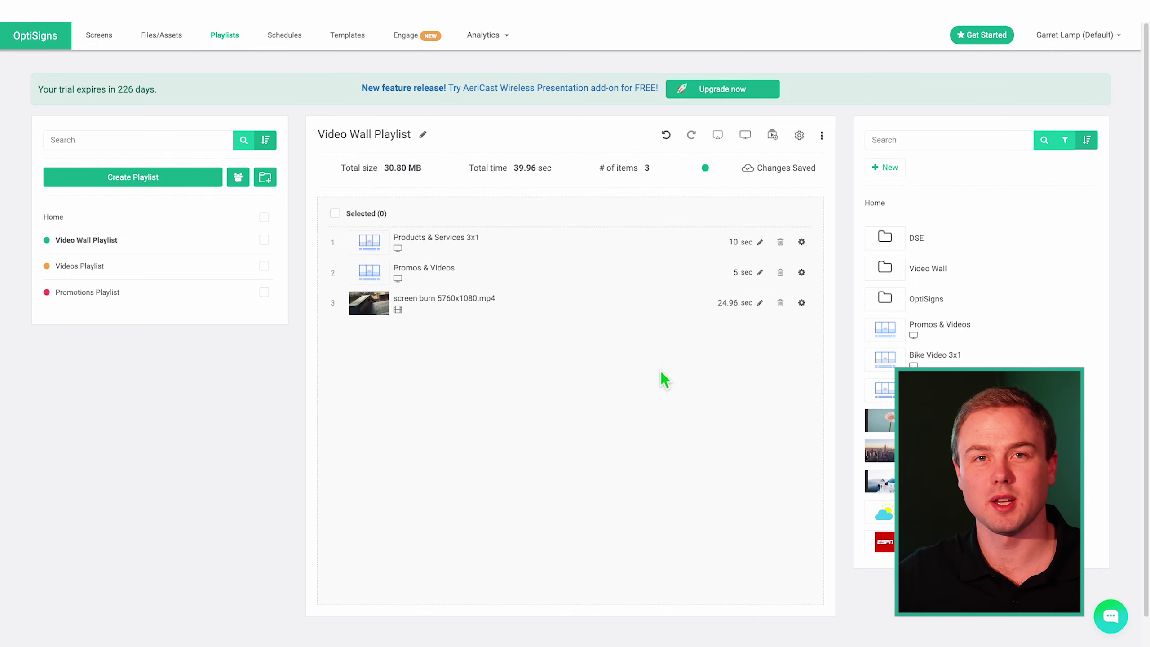